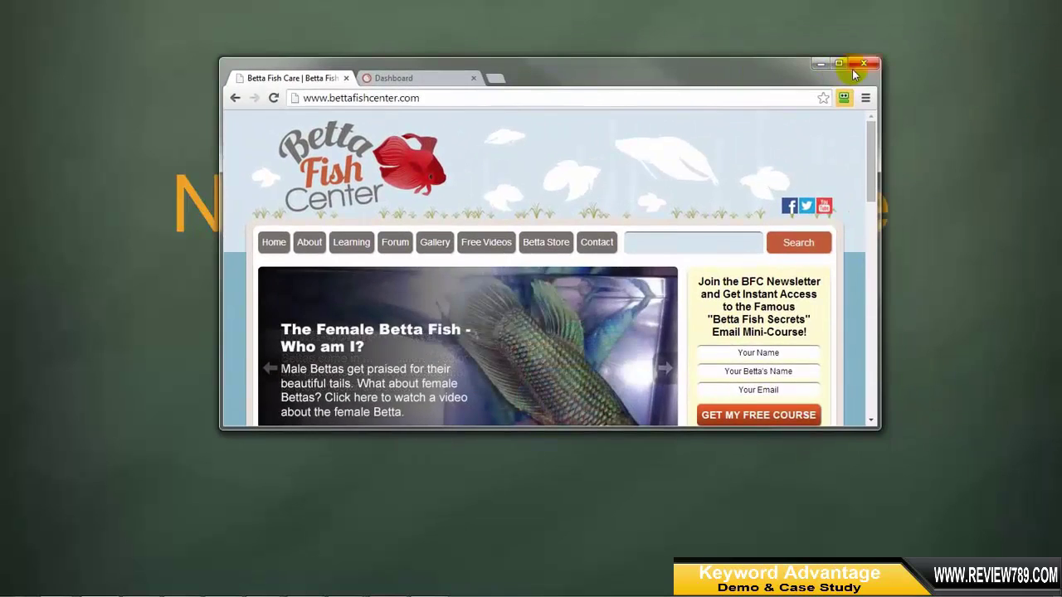
Maximize the browser window showing the Betta Fish Center homepage and advance its featured slideshow.
click(839, 64)
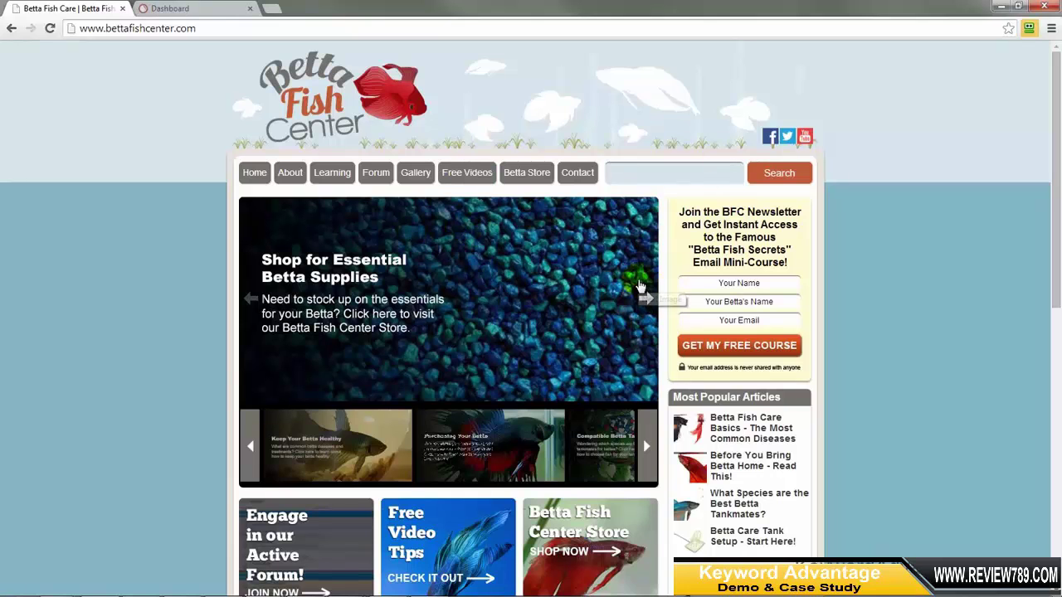
click(639, 287)
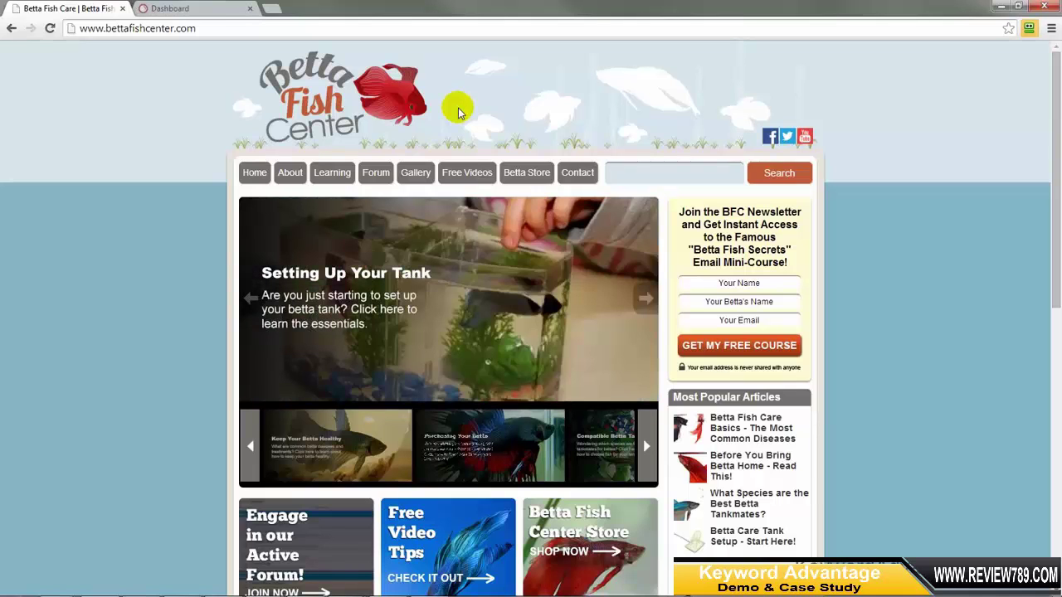
click(209, 8)
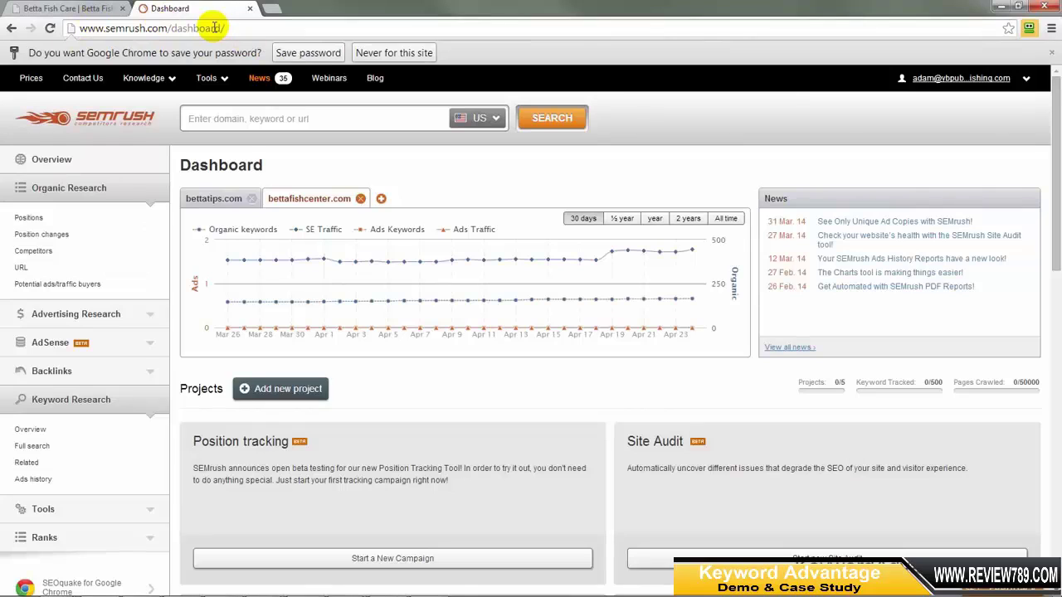
click(349, 118)
text(http://www.bettafishcenter.com)
click(540, 122)
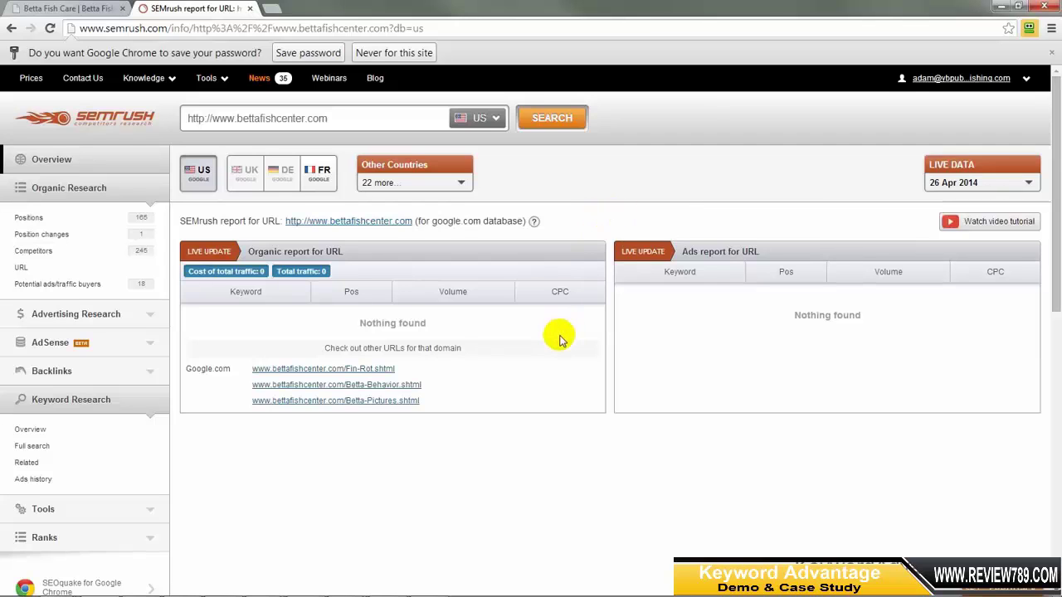
click(28, 217)
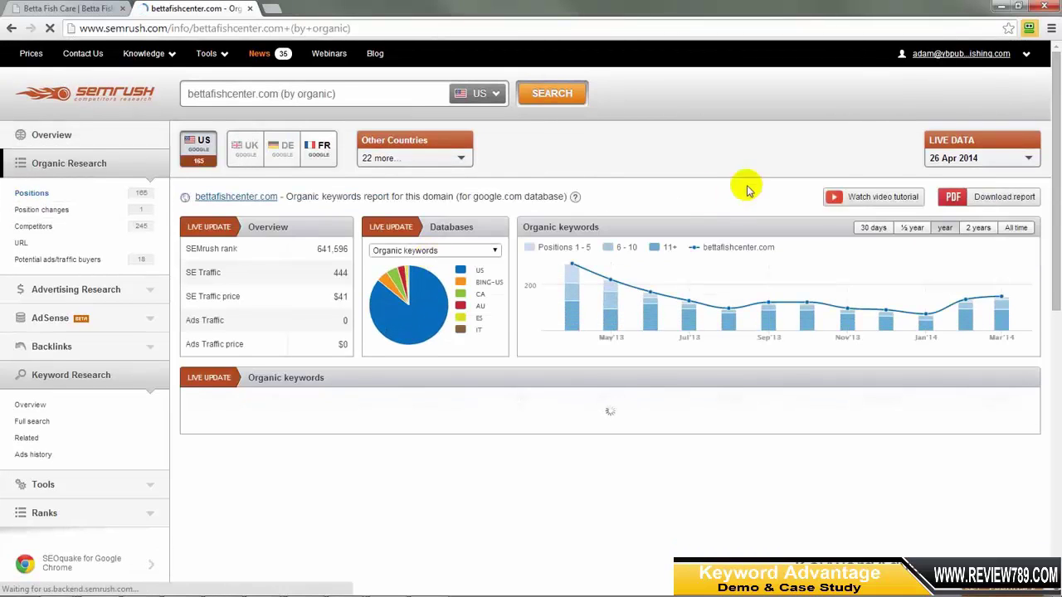
drag(1054, 61, 1045, 109)
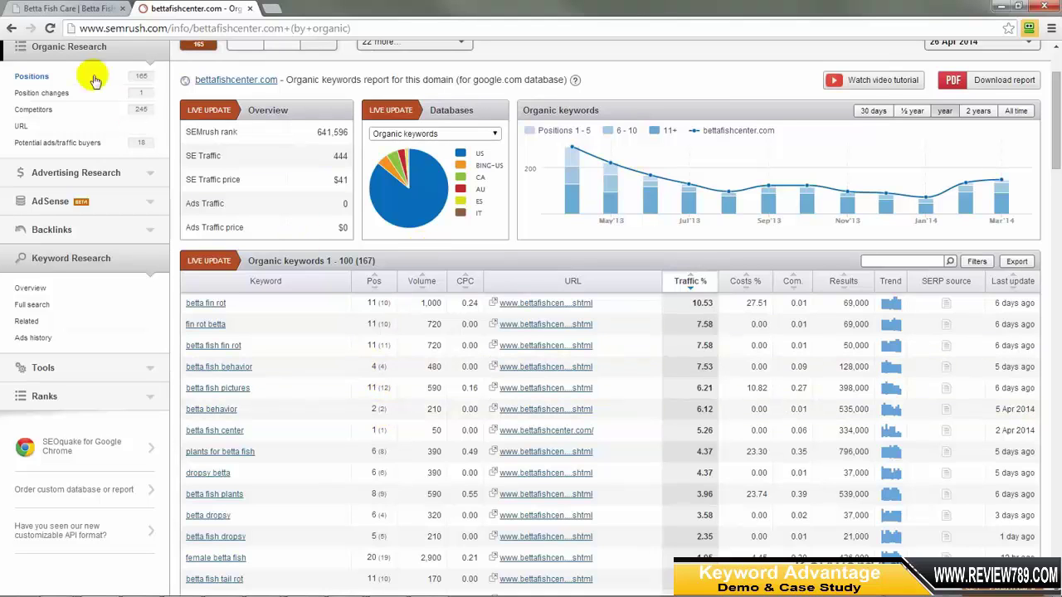
Open "The Best Lighting for Your Betta Aquarium" from the Aquarium Setup section of Betta Fish Center's Learning Center and skim the article.
click(62, 8)
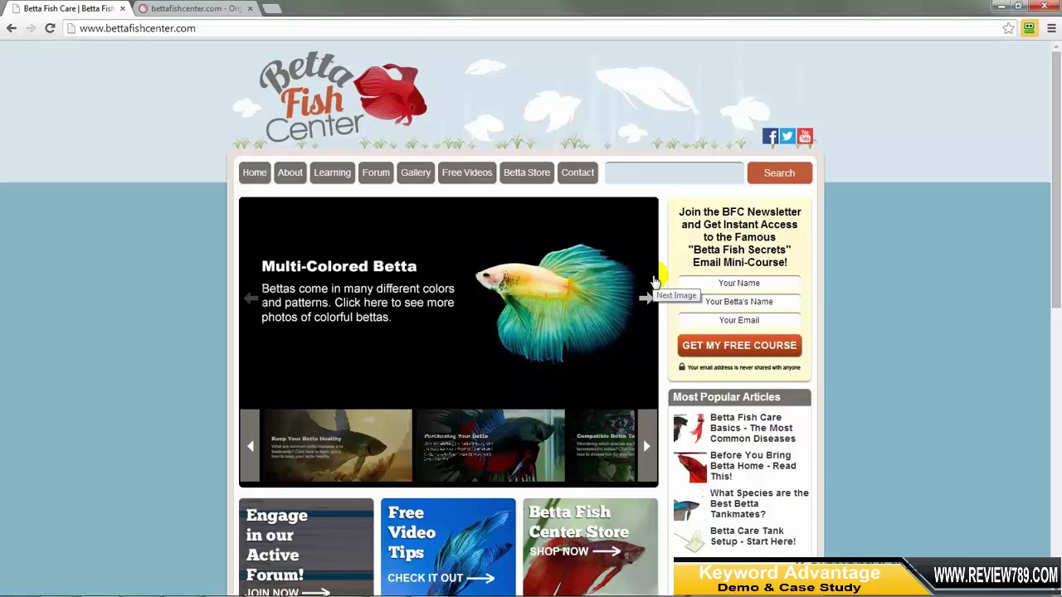
click(336, 179)
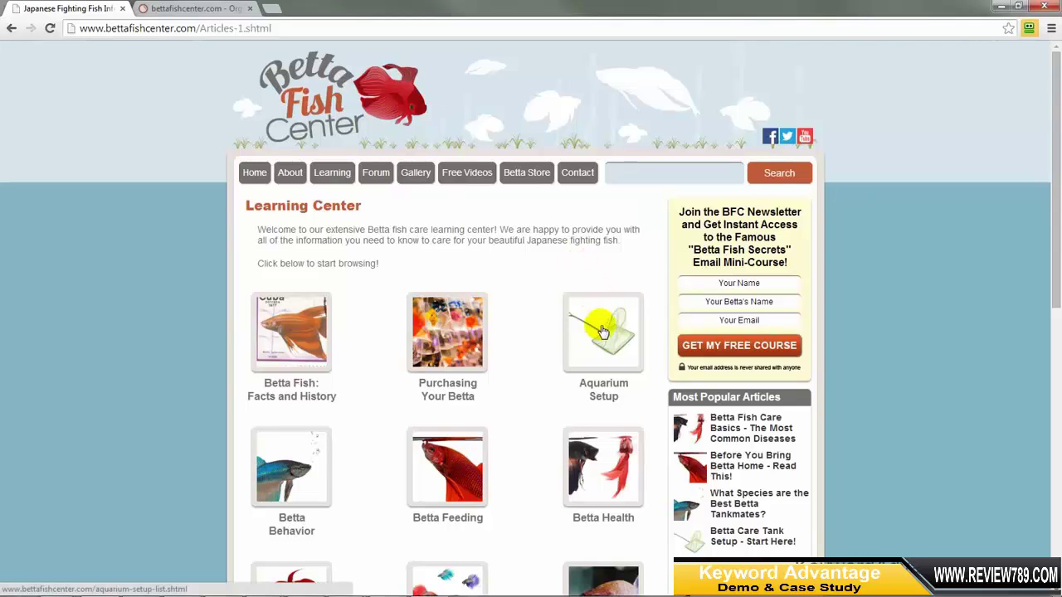
scroll(373, 301, down, 2)
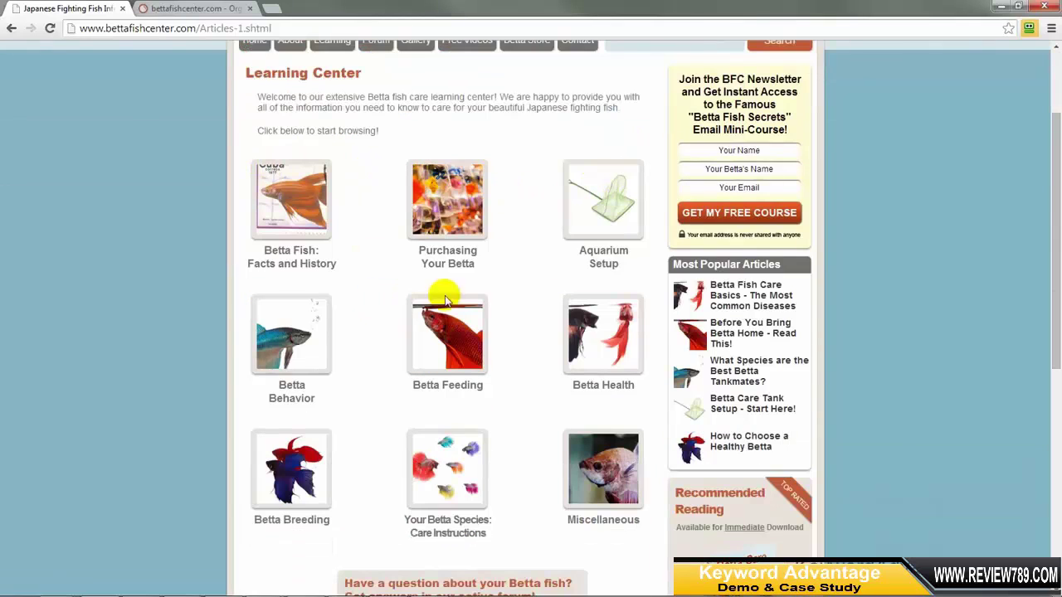
click(605, 220)
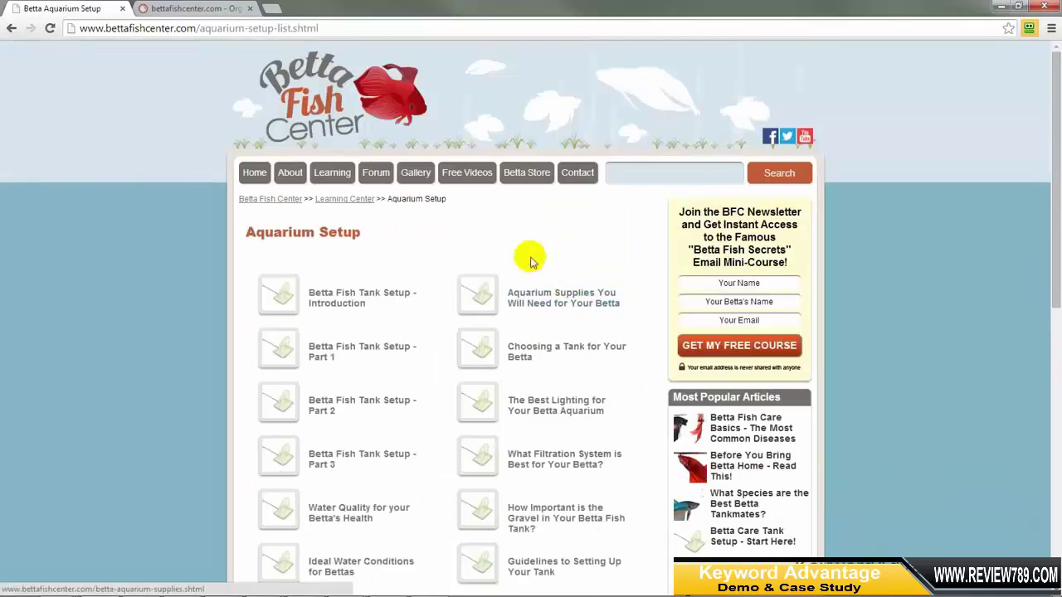
scroll(457, 238, down, 2)
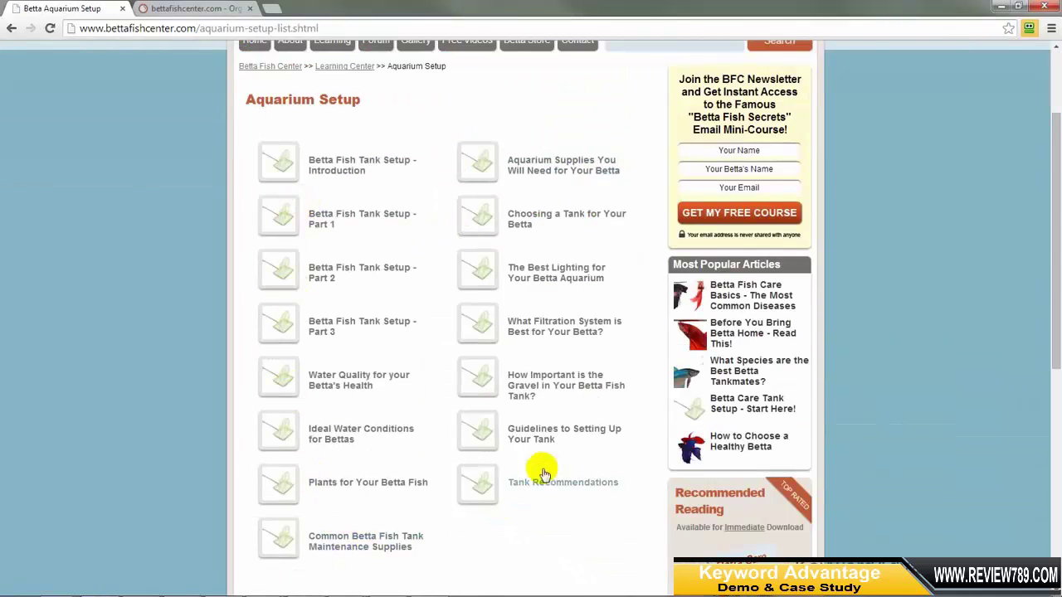
click(566, 276)
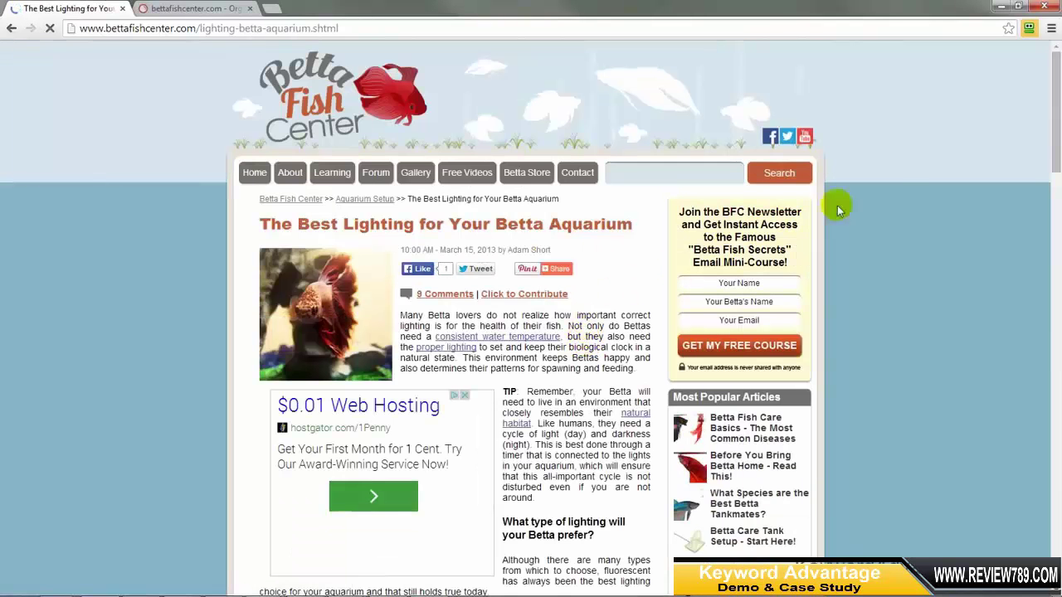
drag(1052, 82, 1055, 217)
scroll(947, 224, up, 8)
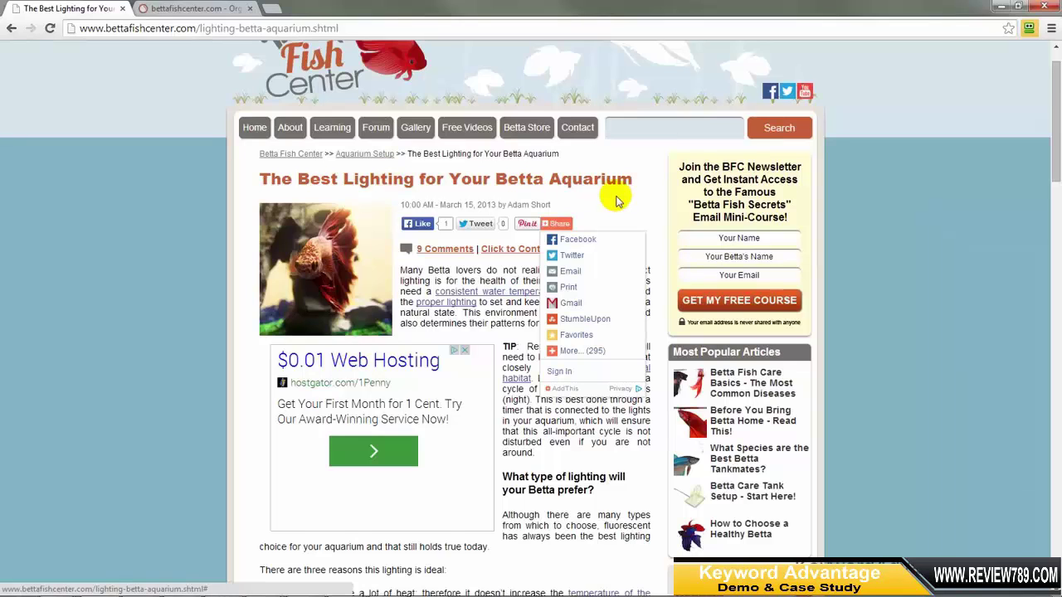
Go to the site's Betta-Behavior.shtml page and highlight the keyword "Betta Behavior" in the article title.
drag(199, 28, 517, 53)
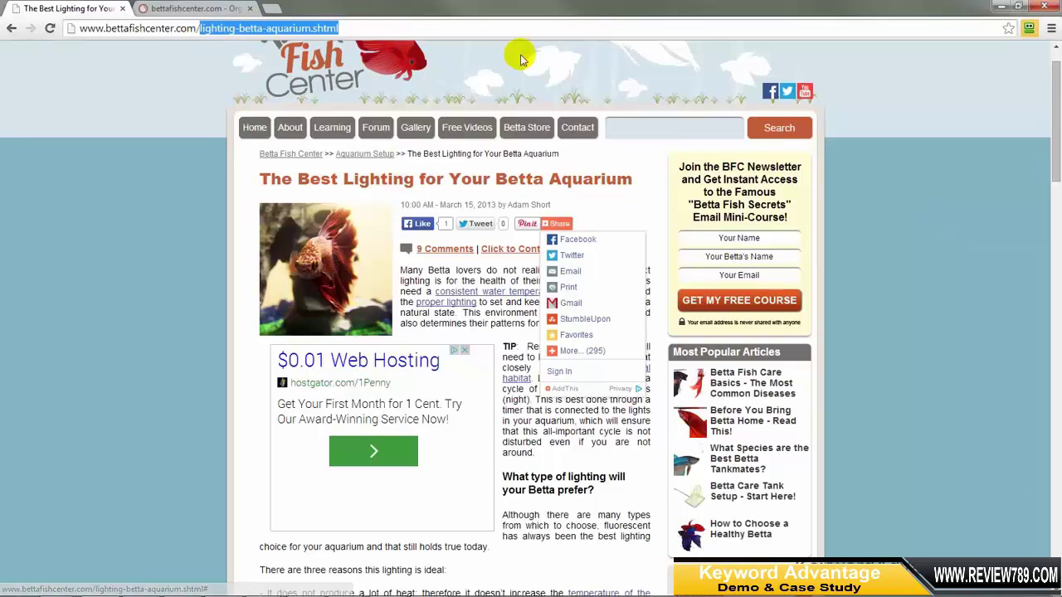
text(Be)
click(521, 55)
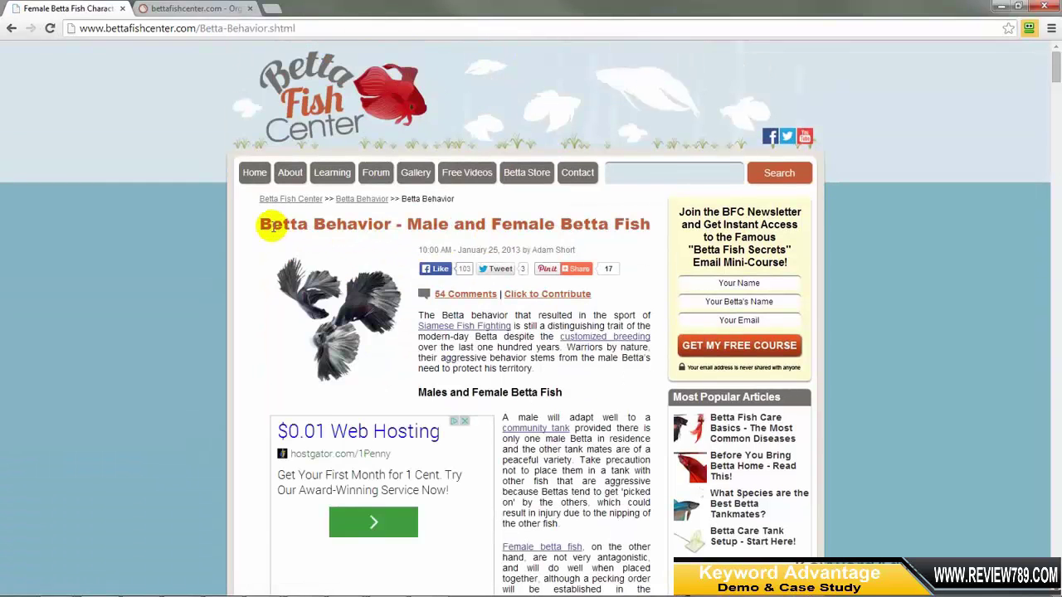
drag(257, 224, 390, 224)
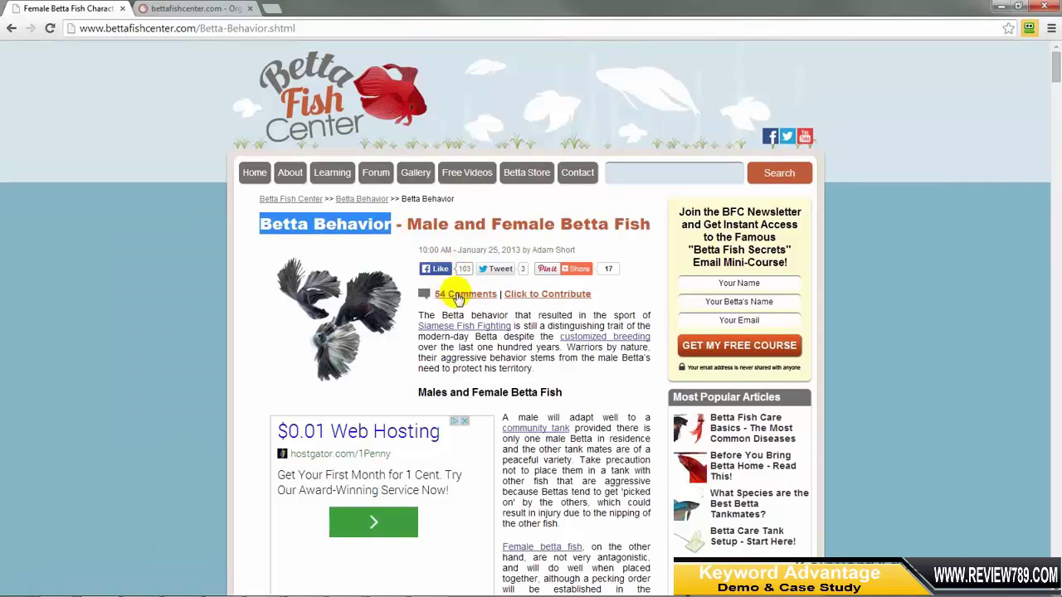
Search Google for "betta behavior" in a new browser tab.
click(274, 10)
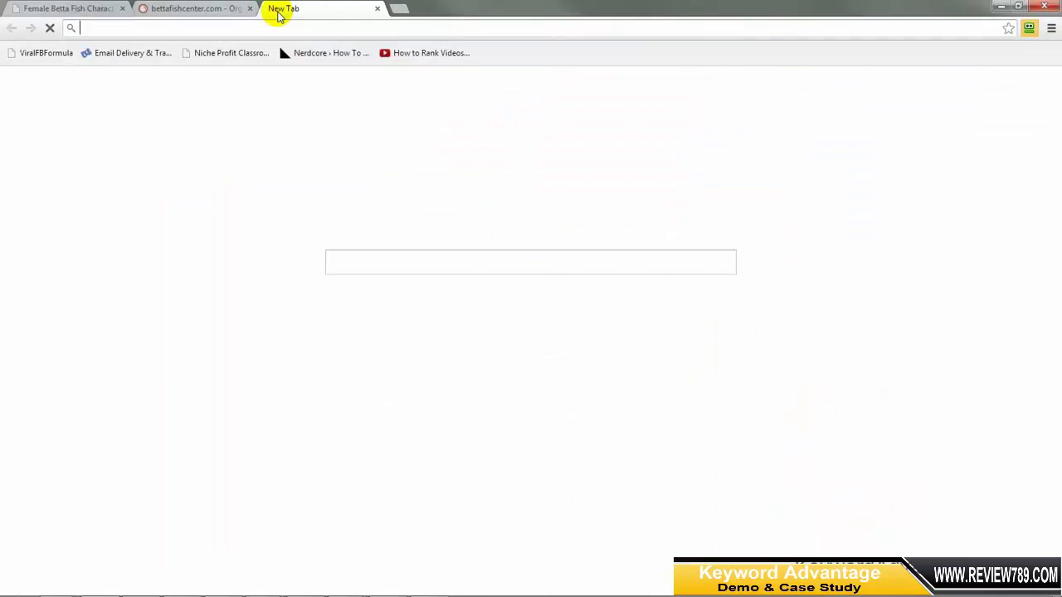
text(google)
key(Return)
text(be)
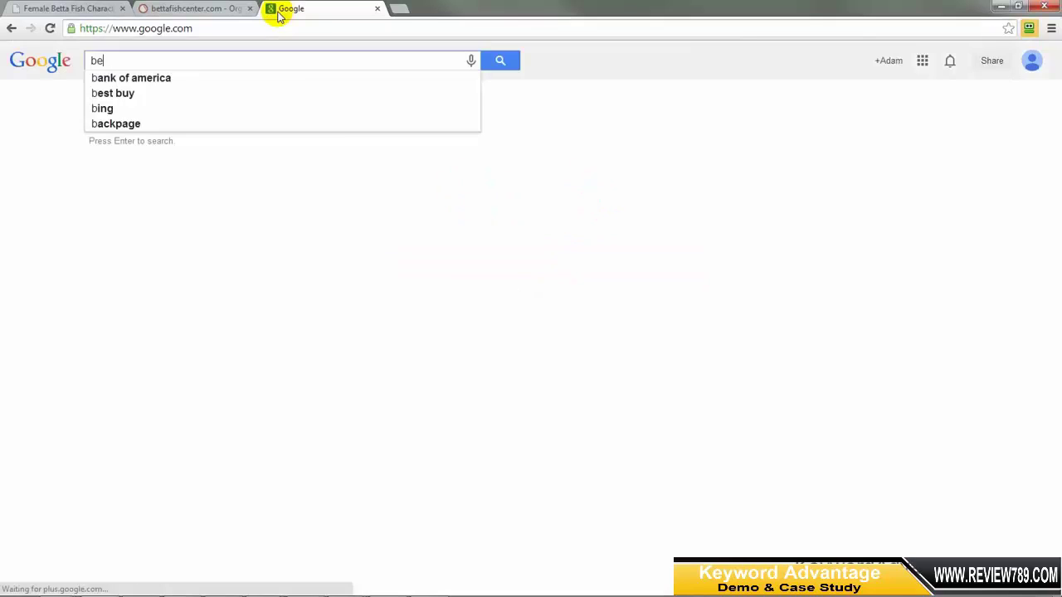
text(tta behavrio)
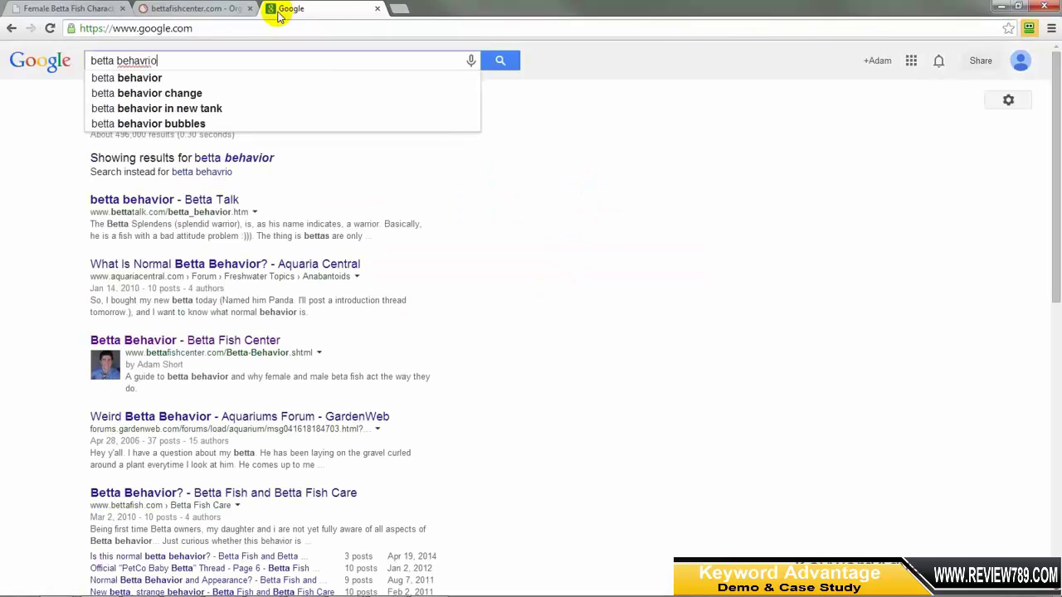
key(Return)
click(232, 165)
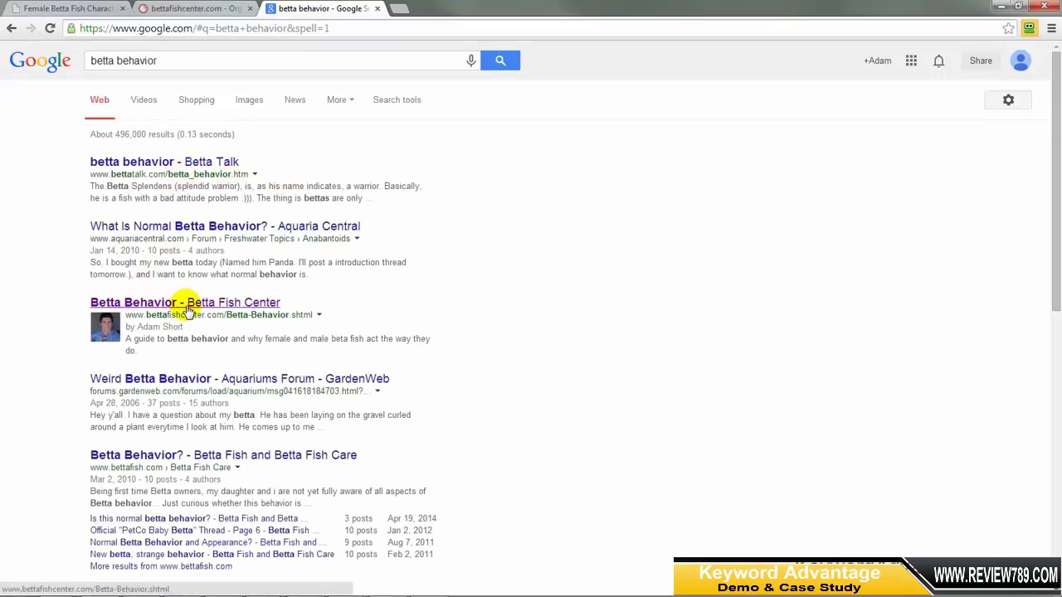
click(223, 63)
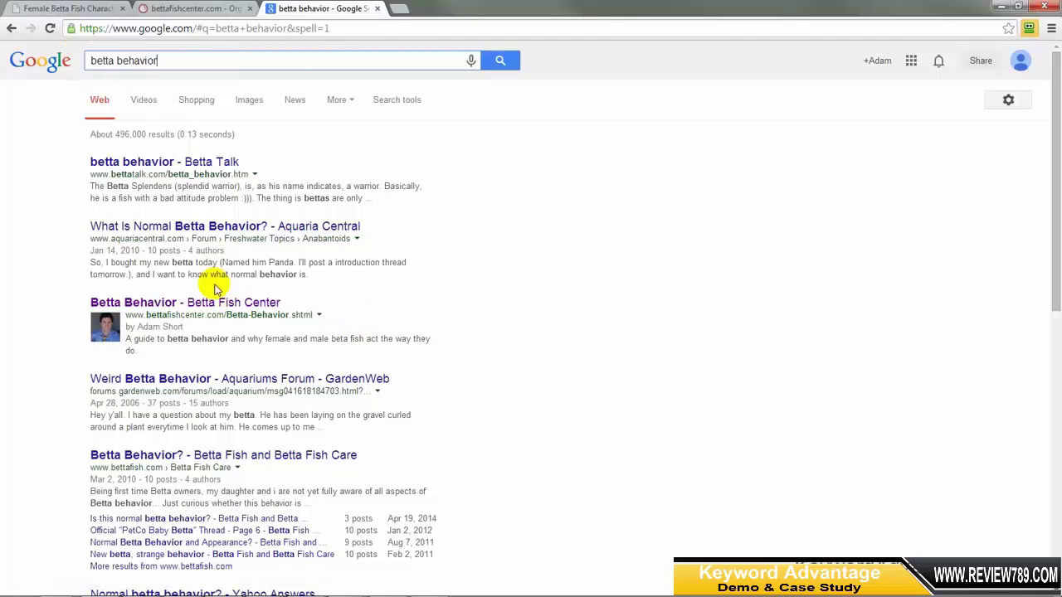
Open the "Betta Behavior - Betta Fish Center" result and examine the article's text, ad, newsletter form and Recommended Reading offer.
click(214, 302)
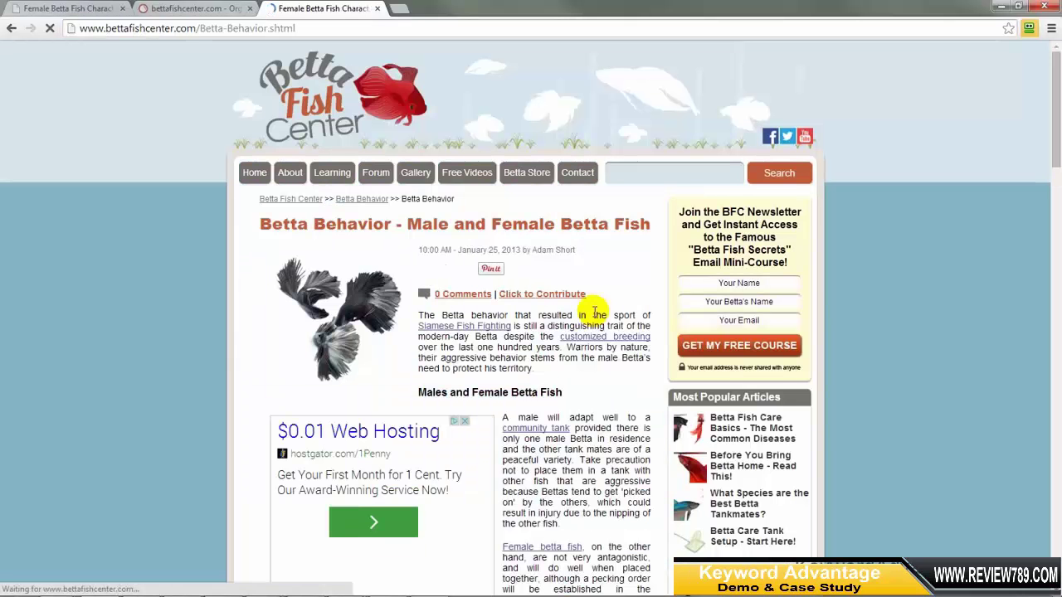
scroll(587, 322, down, 1)
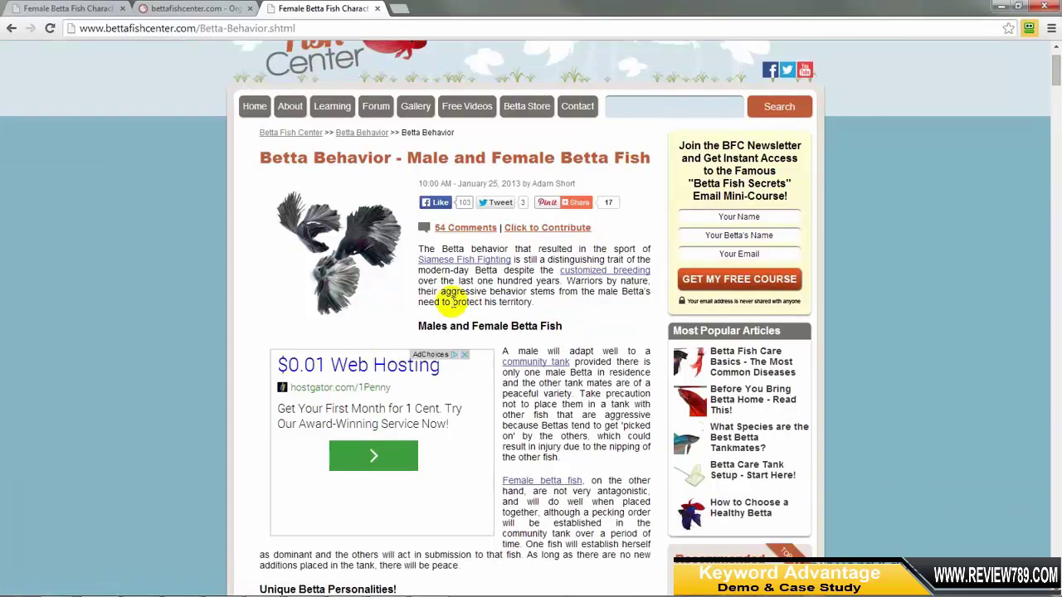
scroll(579, 367, down, 1)
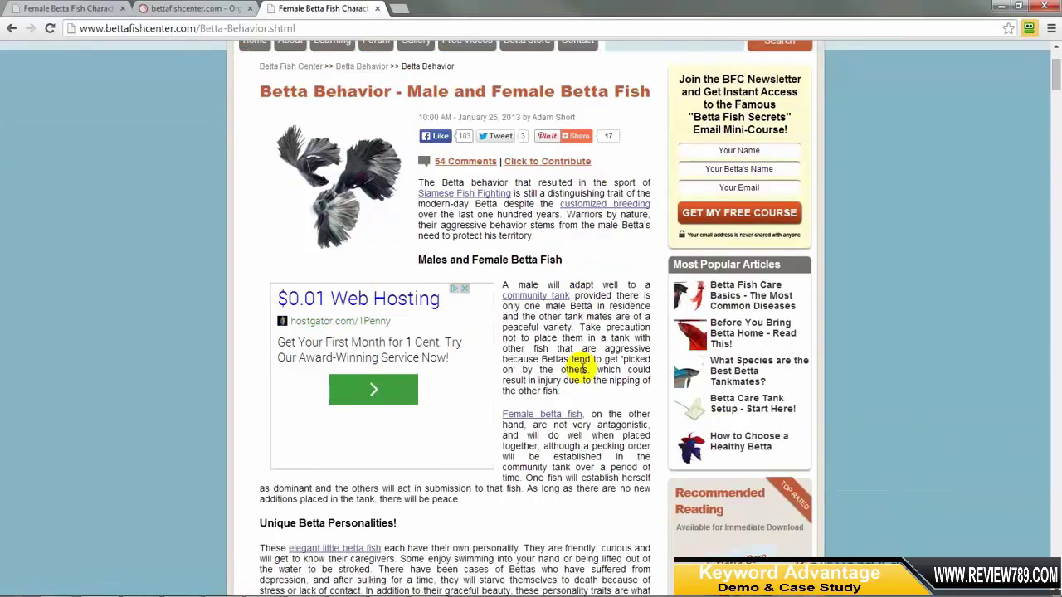
scroll(581, 340, down, 3)
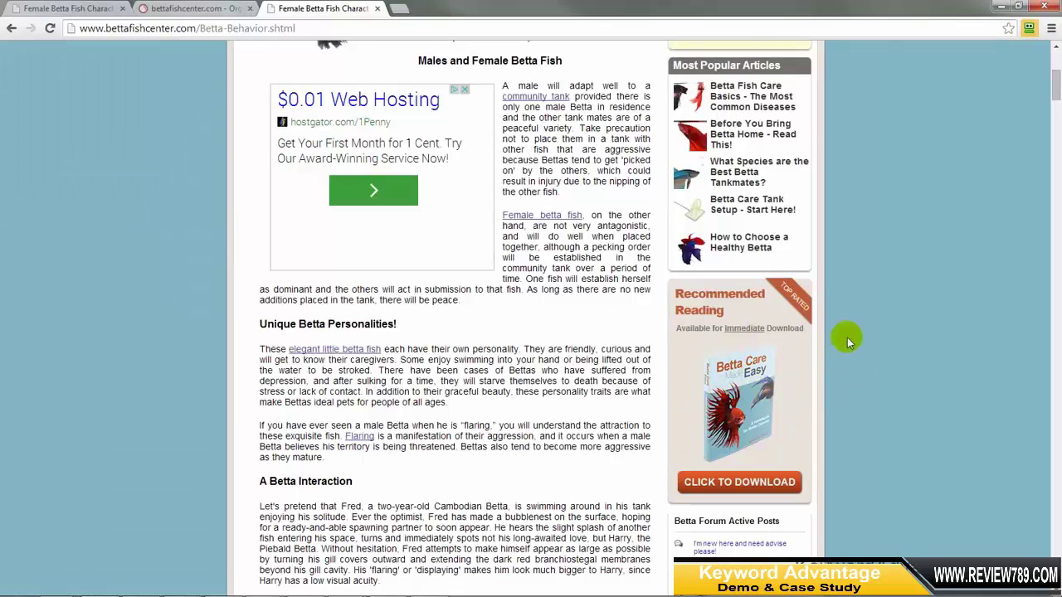
scroll(573, 368, up, 2)
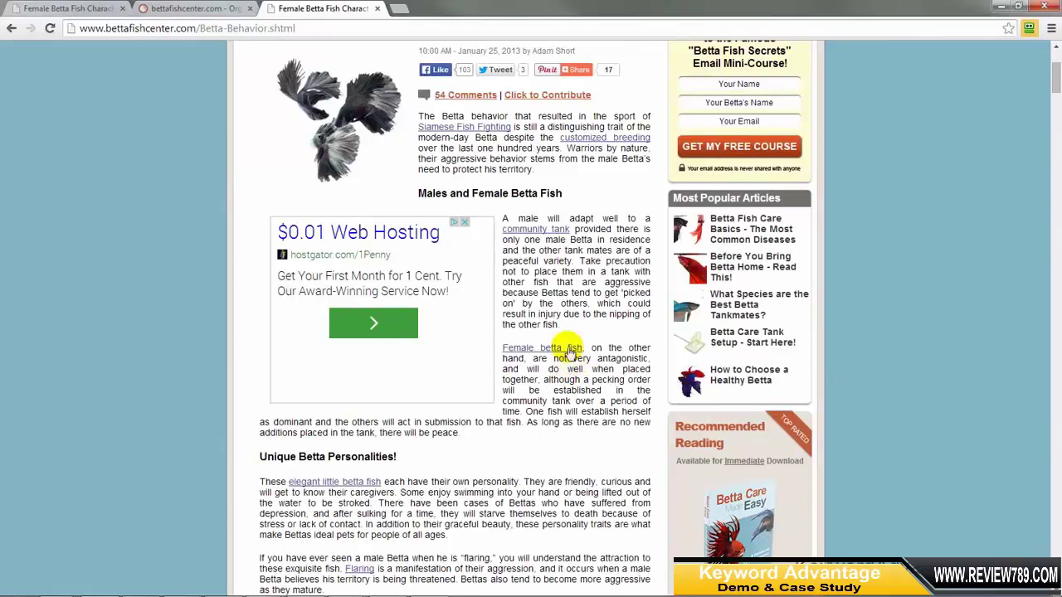
scroll(573, 294, down, 1)
scroll(572, 295, down, 1)
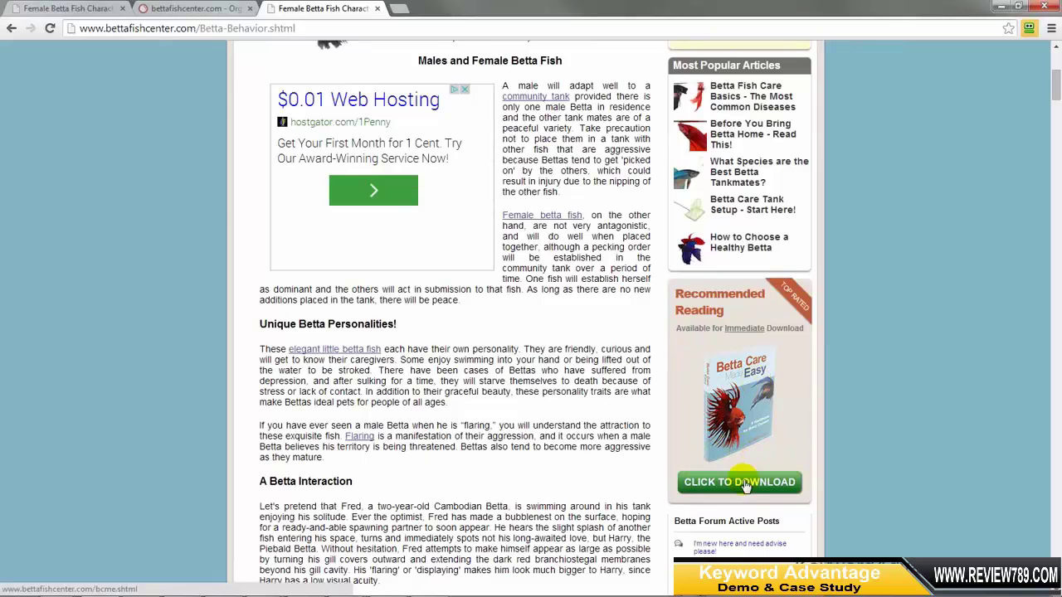
scroll(744, 485, up, 5)
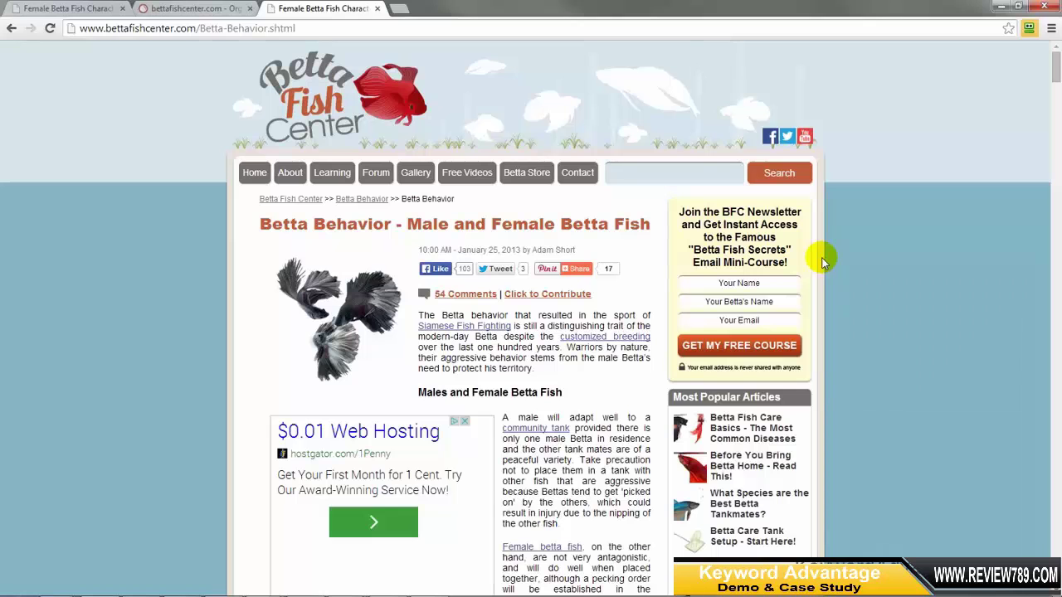
Open the Betta Care Made Easy book offer from the article's Recommended Reading section.
scroll(822, 260, down, 1)
scroll(849, 241, down, 5)
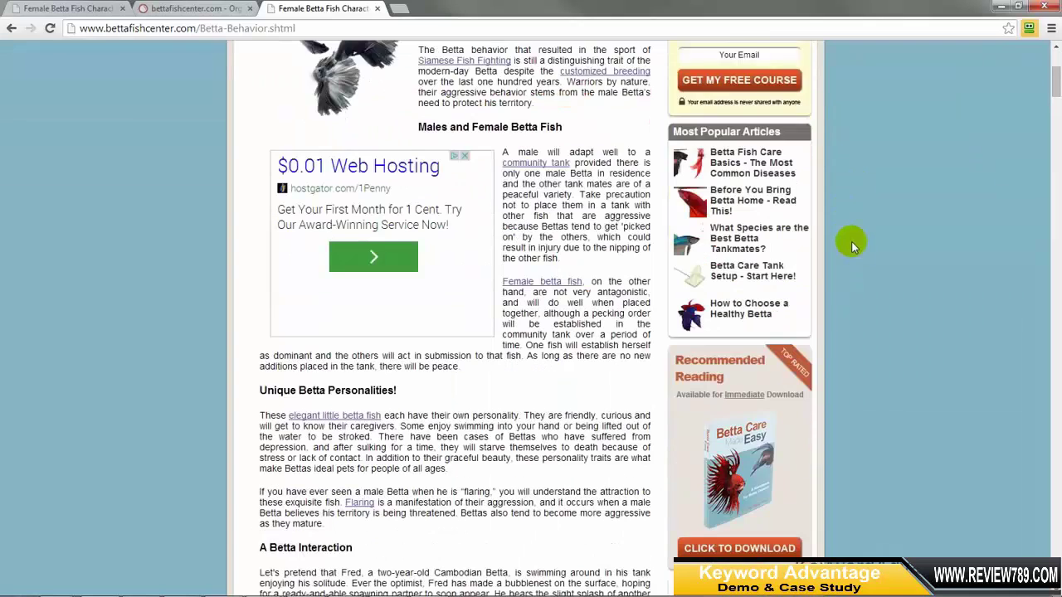
click(760, 414)
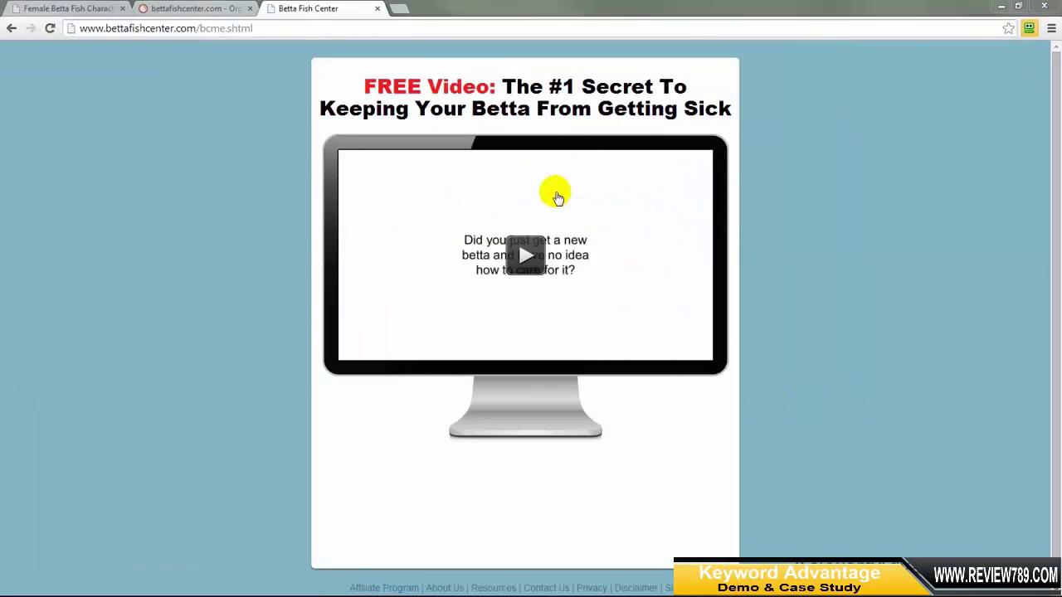
Return to the first Betta Behavior article tab and highlight "Betta Behavior" in its title, then clear the highlight.
click(54, 8)
click(143, 206)
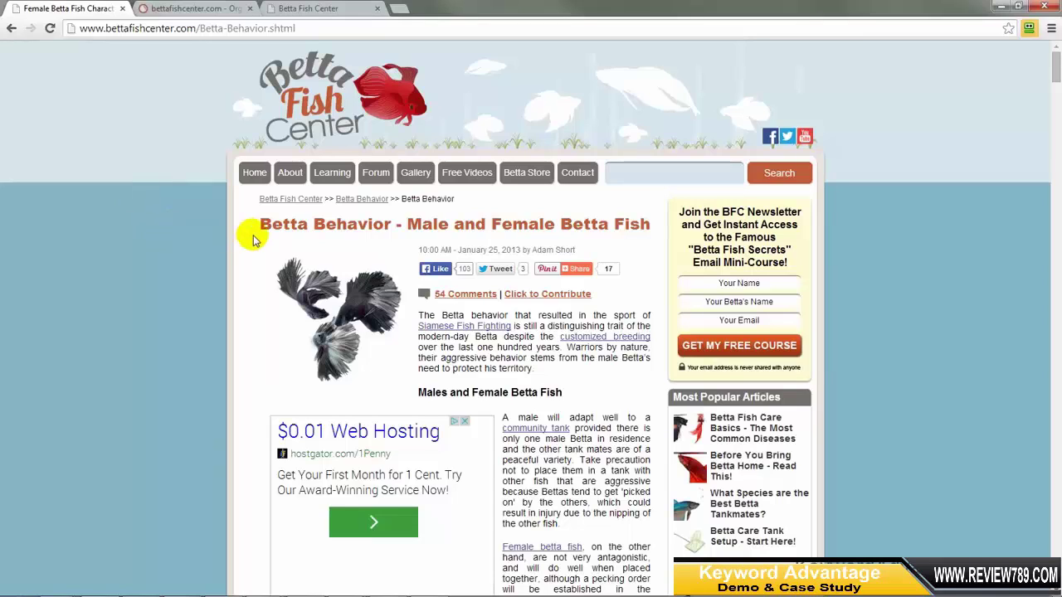
drag(261, 224, 392, 225)
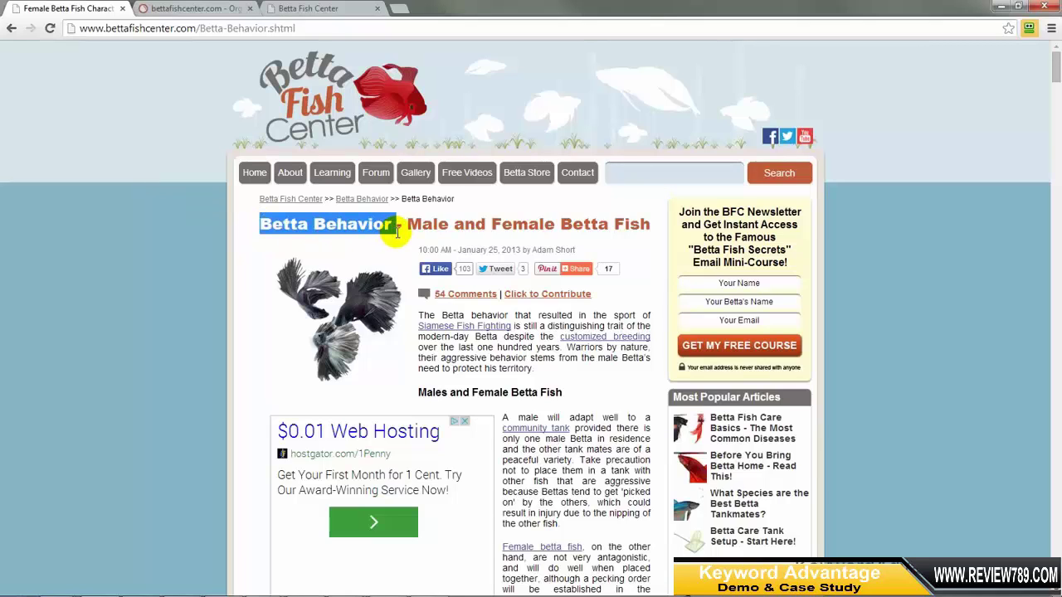
click(394, 226)
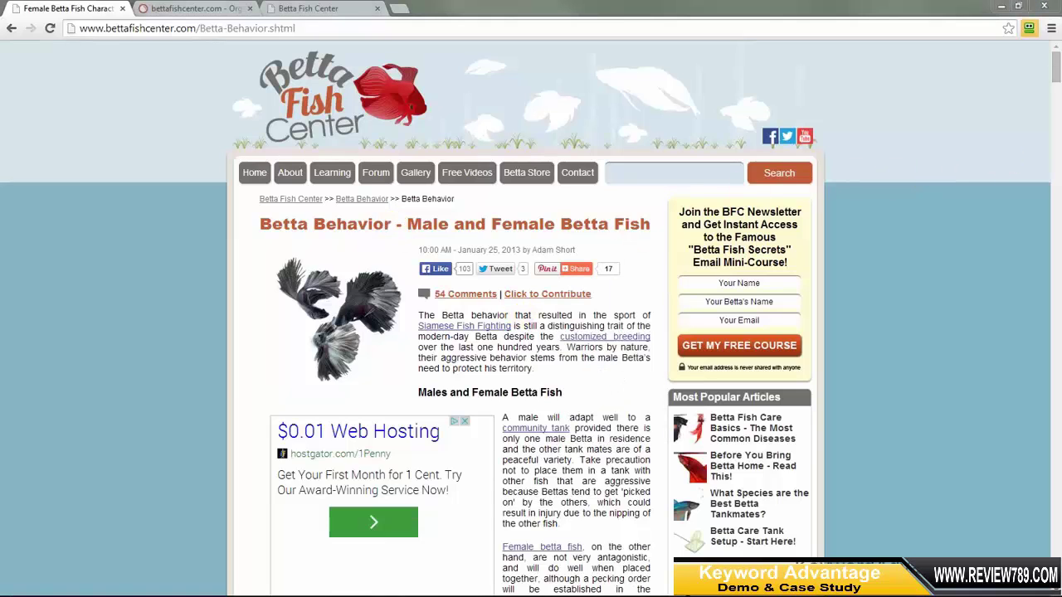
Open a new Notepad note and write the first list item, "1. Find the right keywords".
click(18, 585)
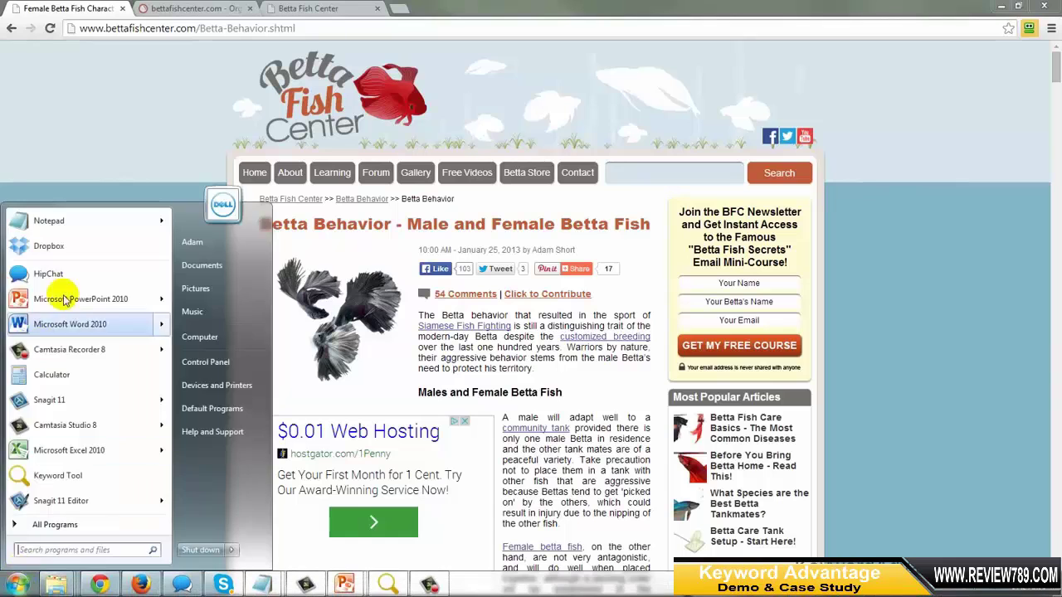
click(78, 220)
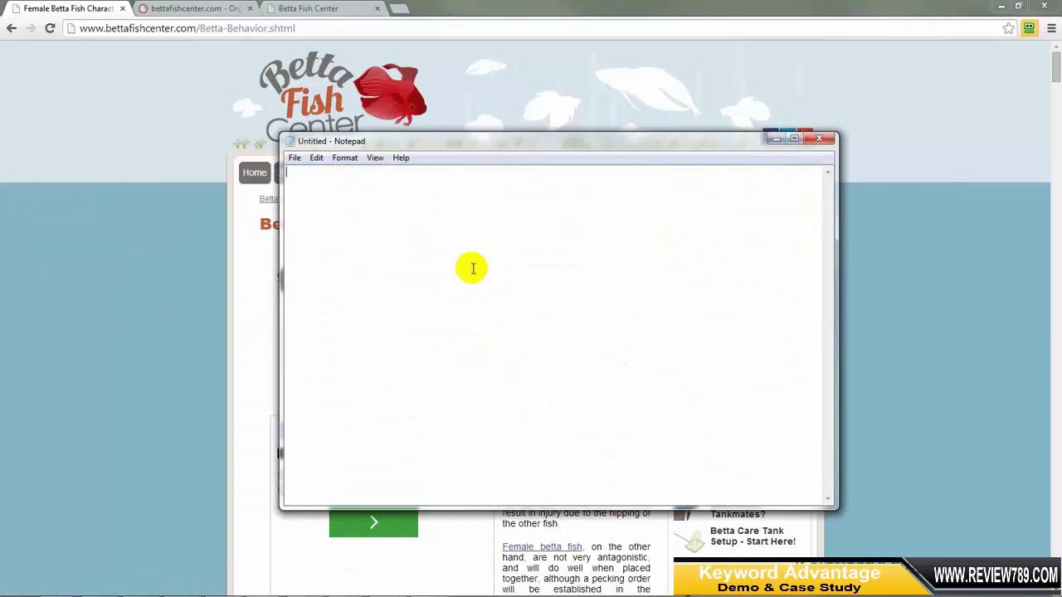
text(1.)
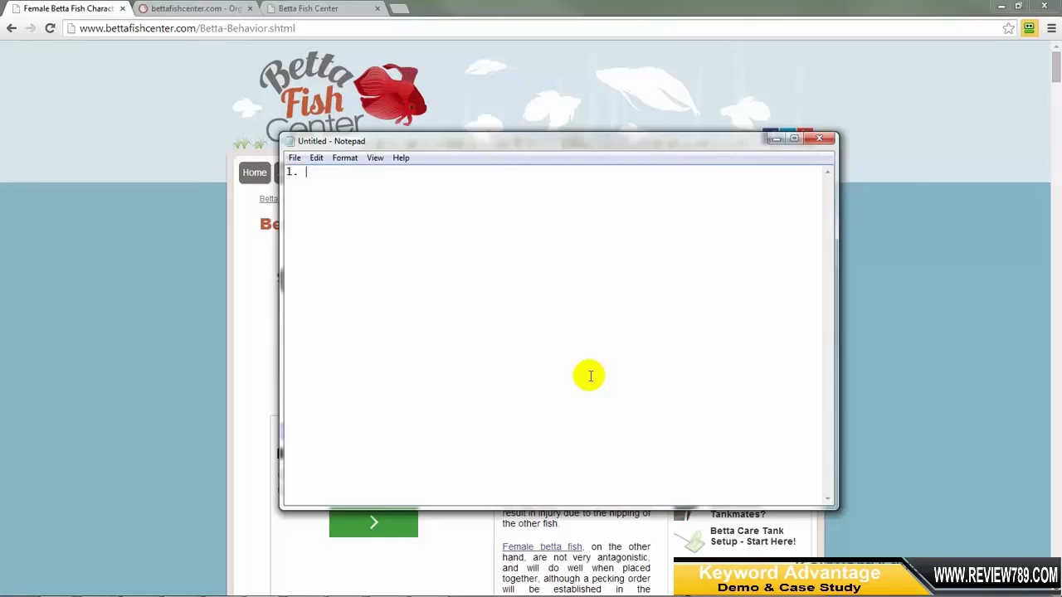
text(Find the right keywords)
key(Return)
key(Return)
Add the list items "2. Build content pages around those keywords" and "3. Build high-quality backlinks to your pages".
text(2. Build co)
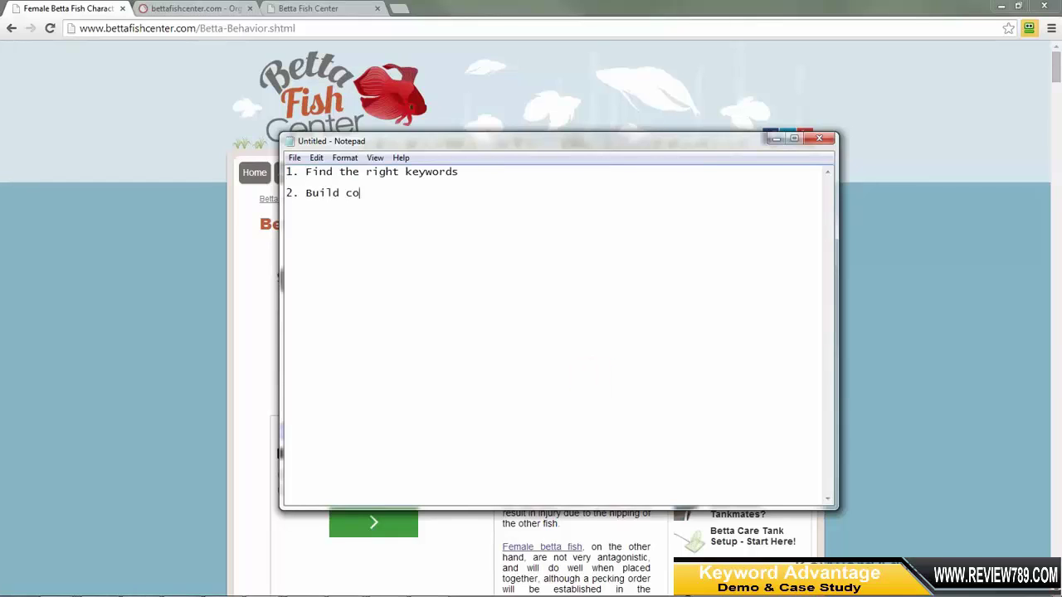
text(ntent pages around those )
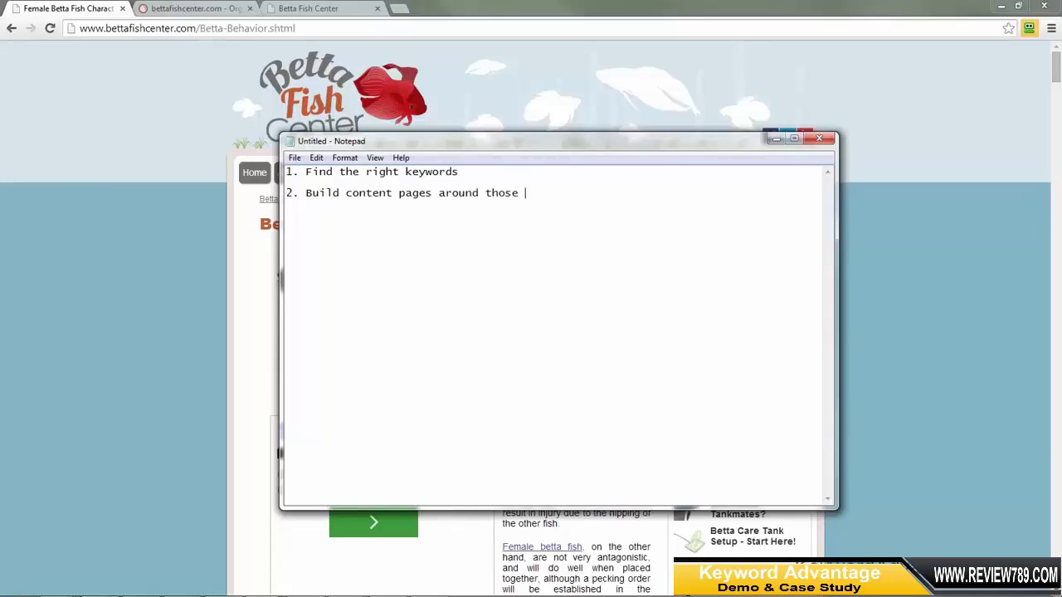
text(keyworBuild high-qualit)
text( h)
key(BackSpace)
key(BackSpace)
text(y backlinks to your pag)
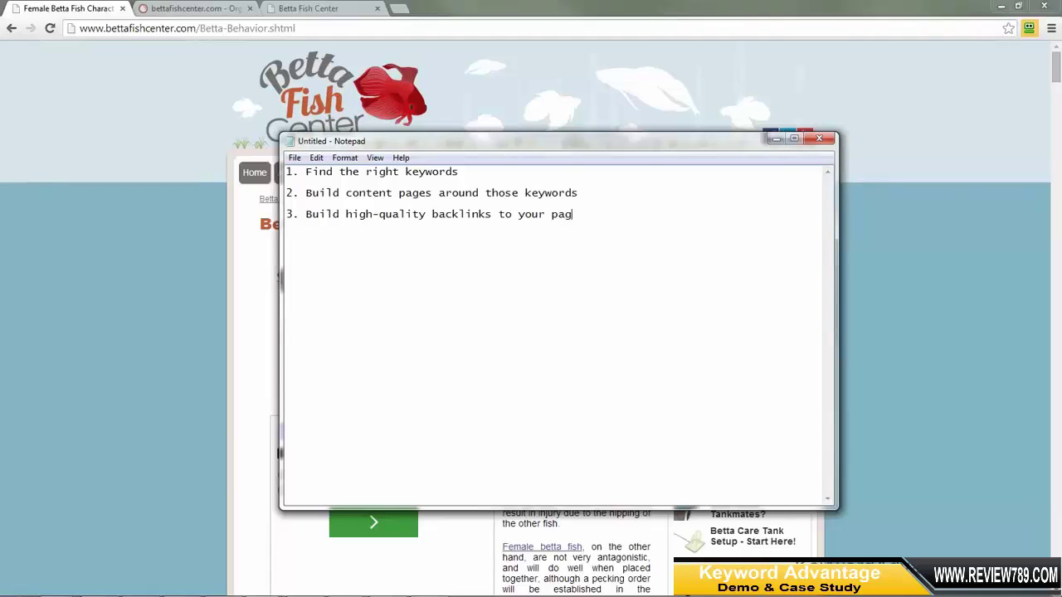
text(es)
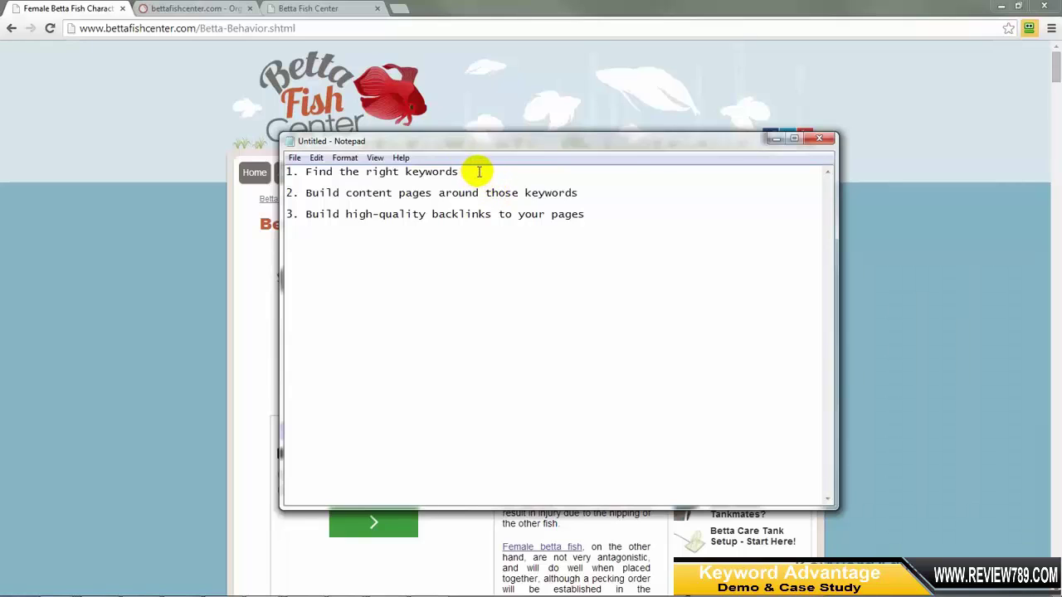
Highlight each of the three list items in turn, and move the note out of view.
drag(462, 171, 300, 171)
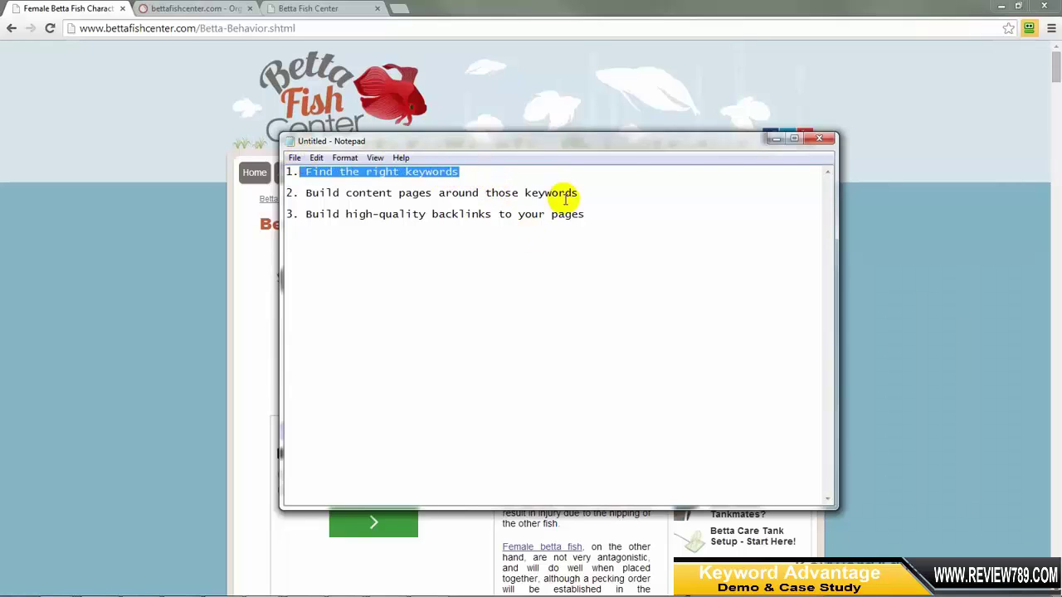
drag(579, 194, 305, 195)
drag(586, 214, 290, 214)
drag(530, 149, 920, 124)
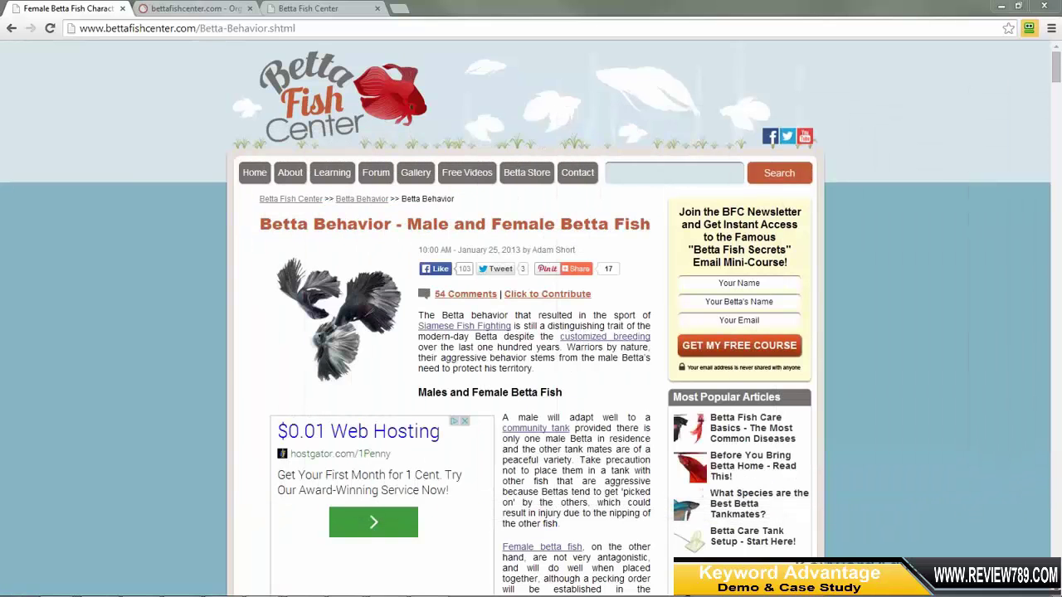
Switch to the Keyword Tool application and maximize its window.
drag(1061, 171, 330, 113)
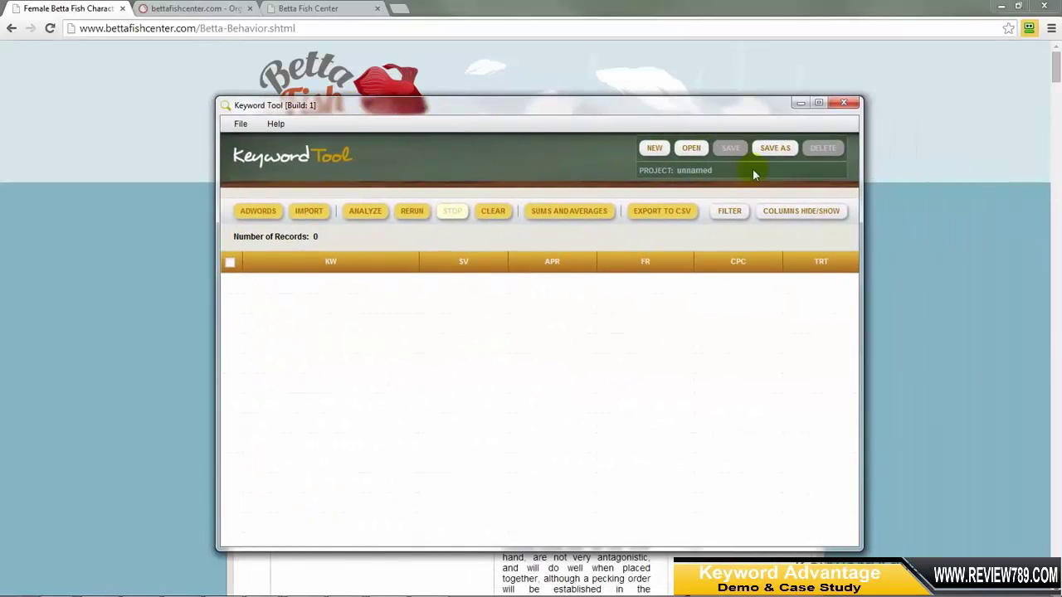
drag(576, 103, 688, 126)
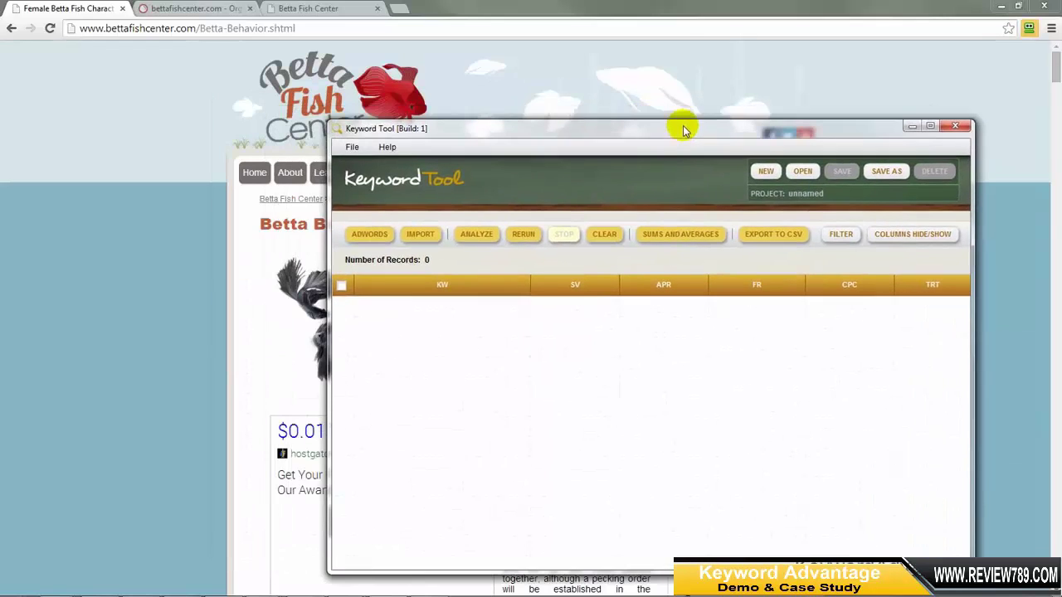
drag(1061, 109, 688, 109)
drag(433, 150, 239, 146)
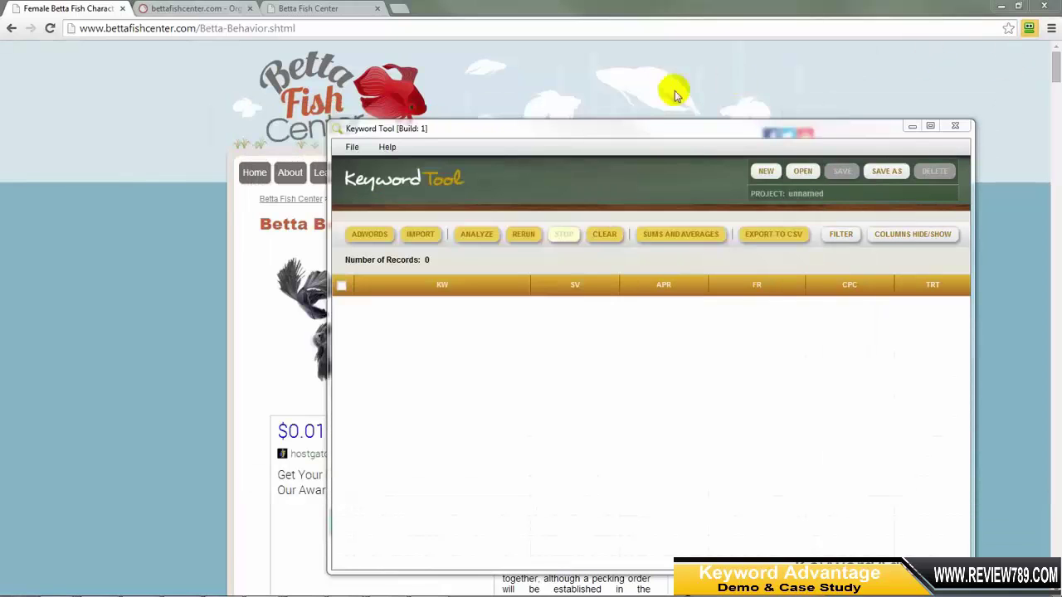
drag(611, 131, 564, 124)
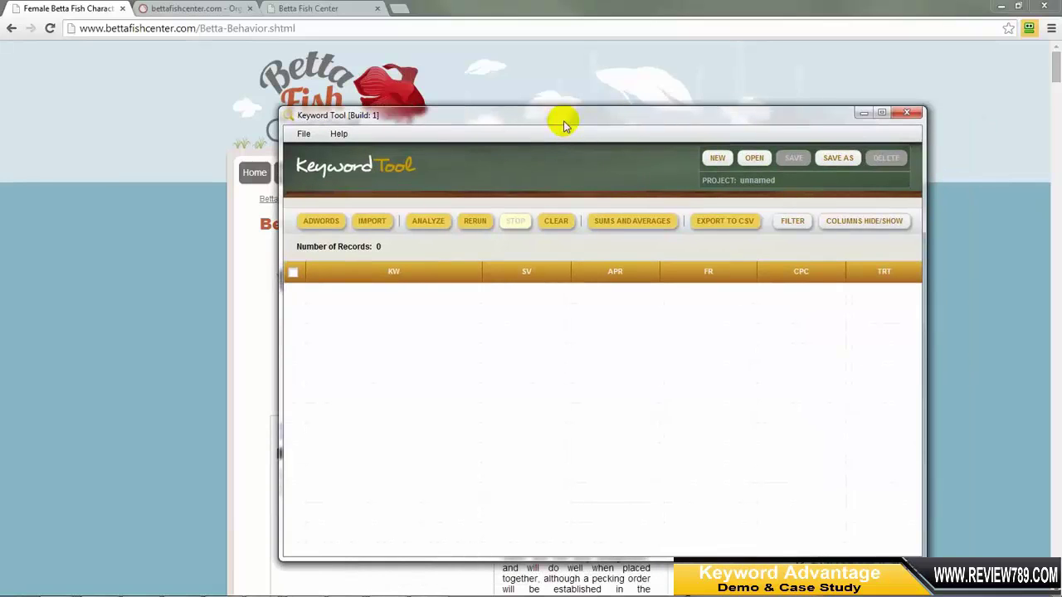
click(882, 114)
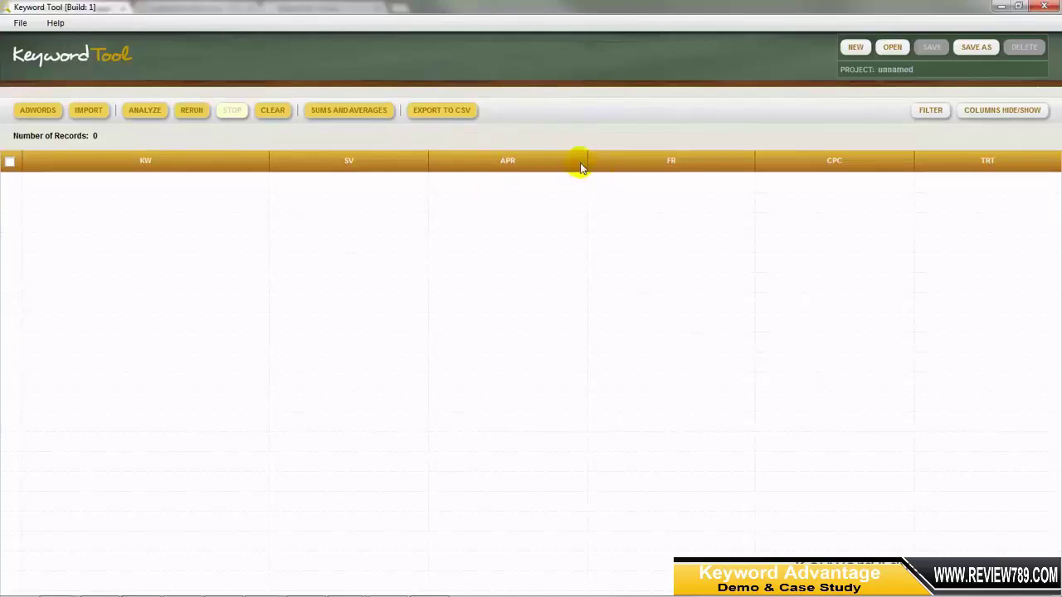
Sign in to Google AdWords in the Adwords Harvester by entering the account password.
mouse_move(581, 169)
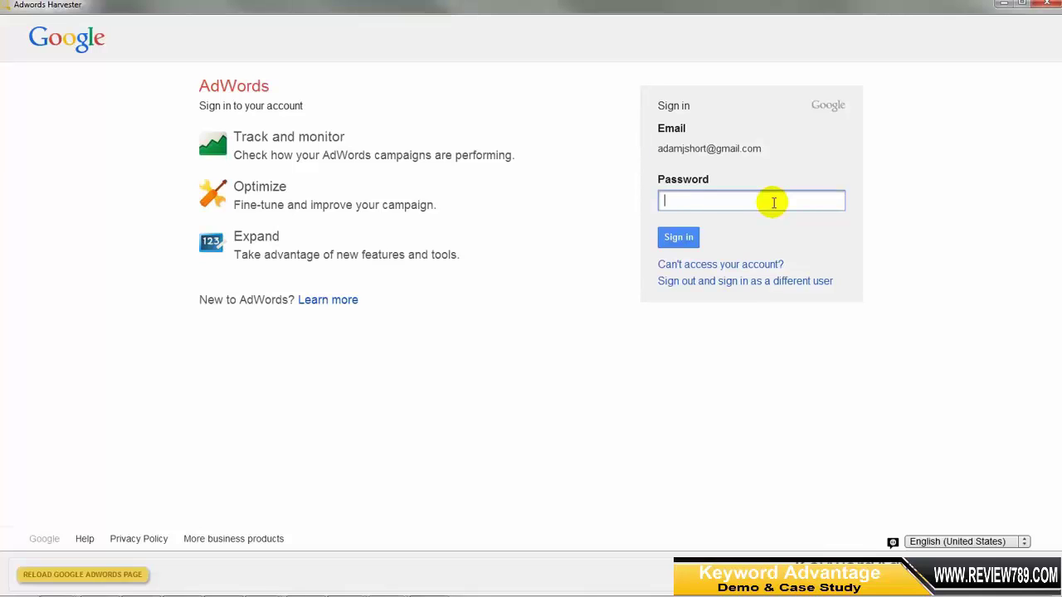
key(ctrl+v)
click(685, 243)
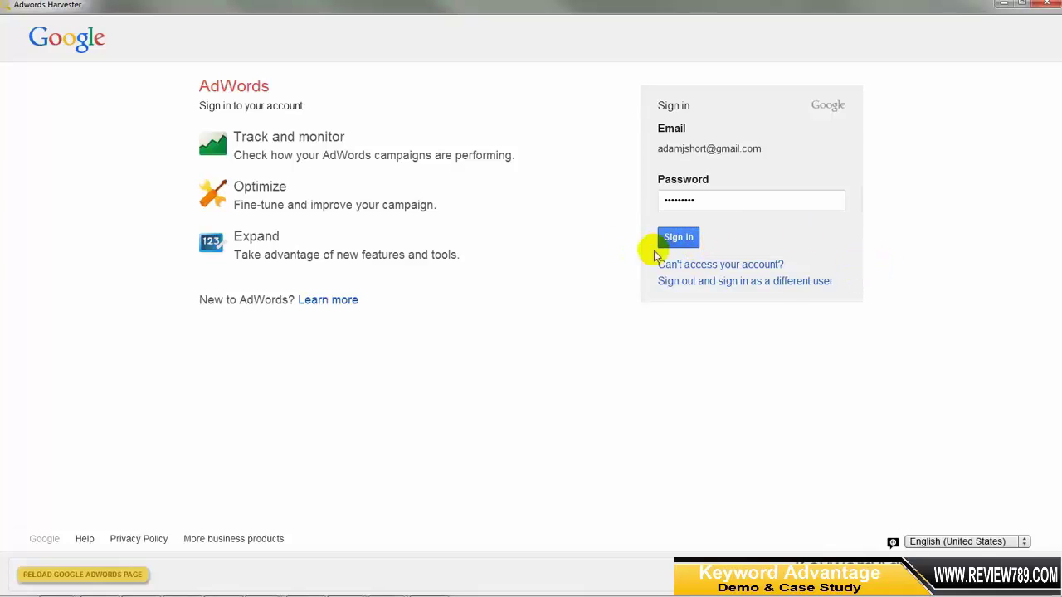
click(684, 240)
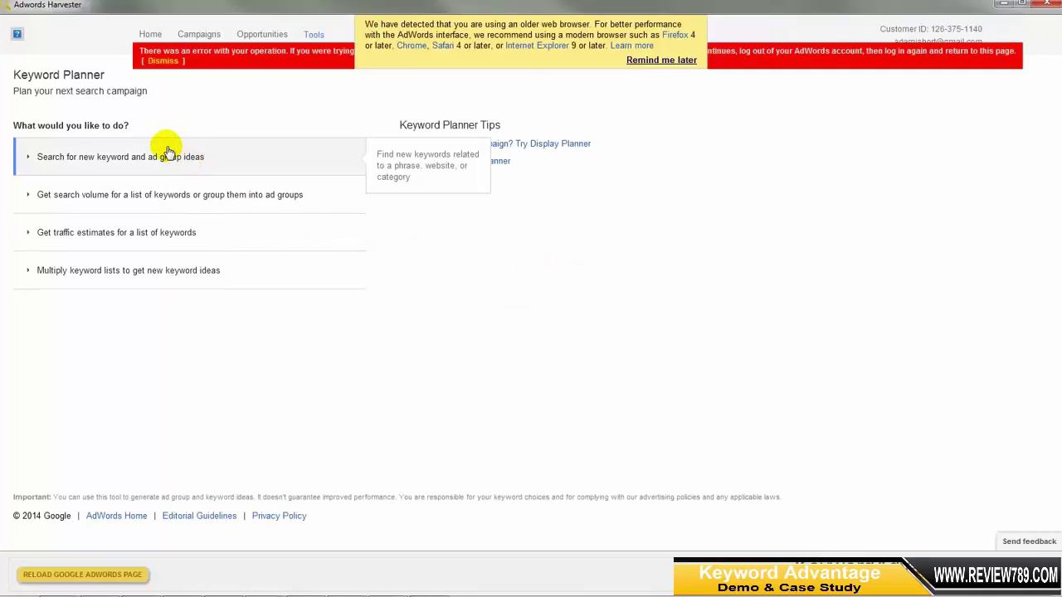
Search for new keyword ideas for the product "betta fish" and show the individual keyword ideas.
click(163, 61)
click(129, 159)
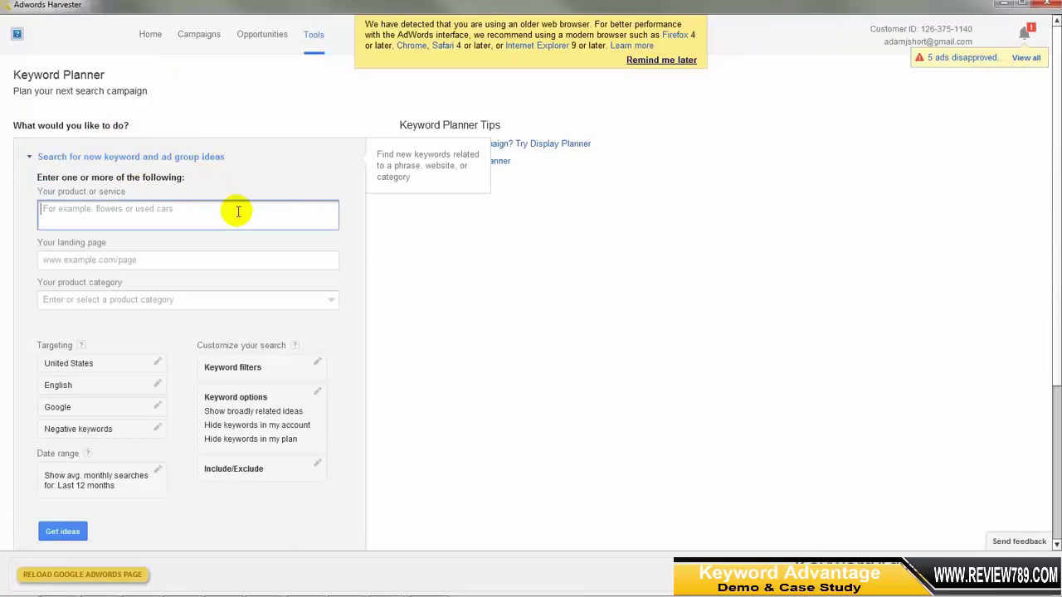
text(betta fish)
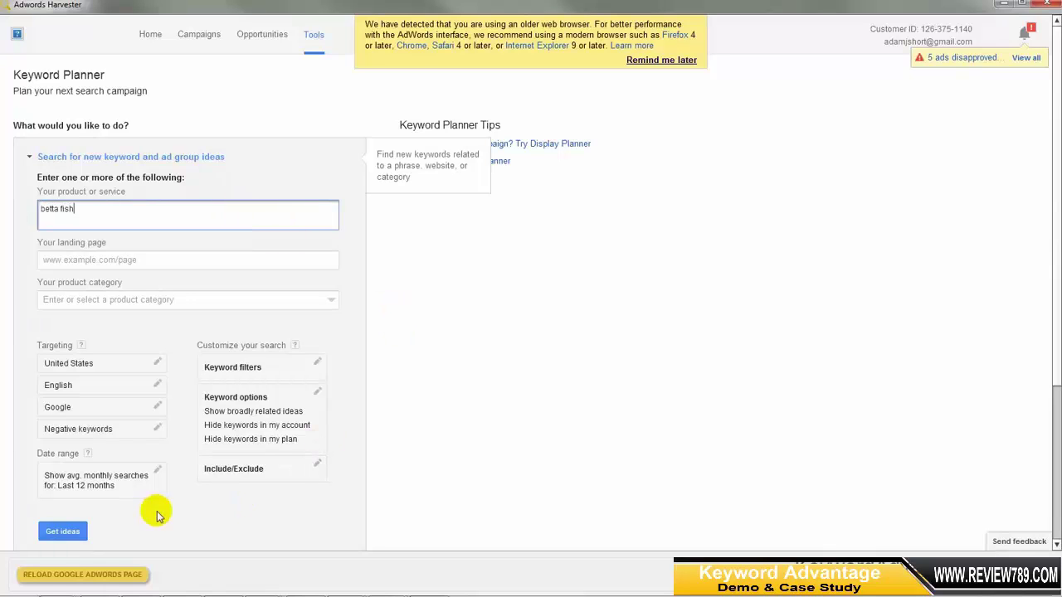
click(60, 530)
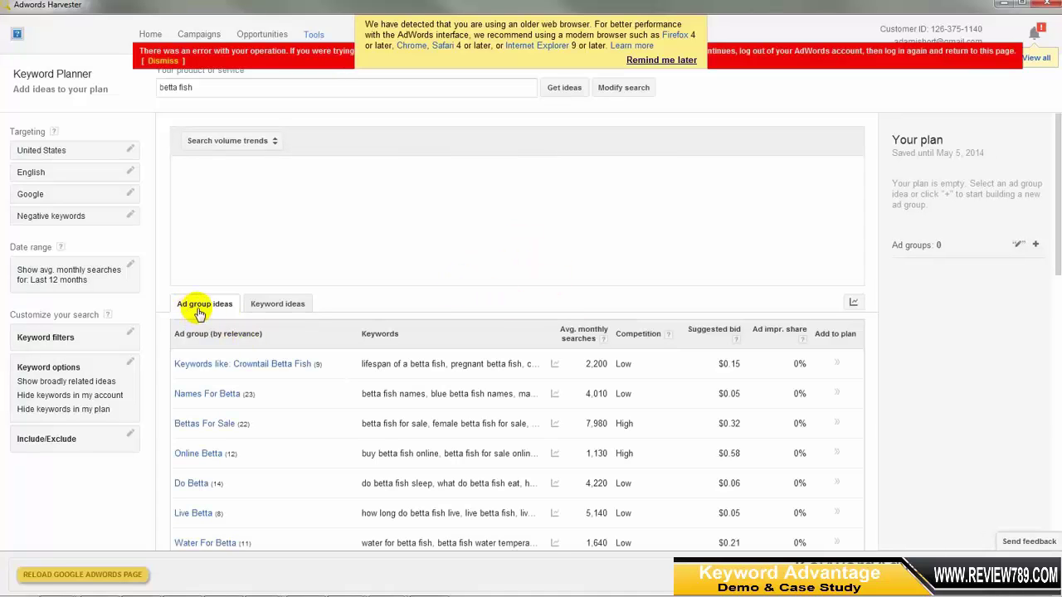
click(277, 304)
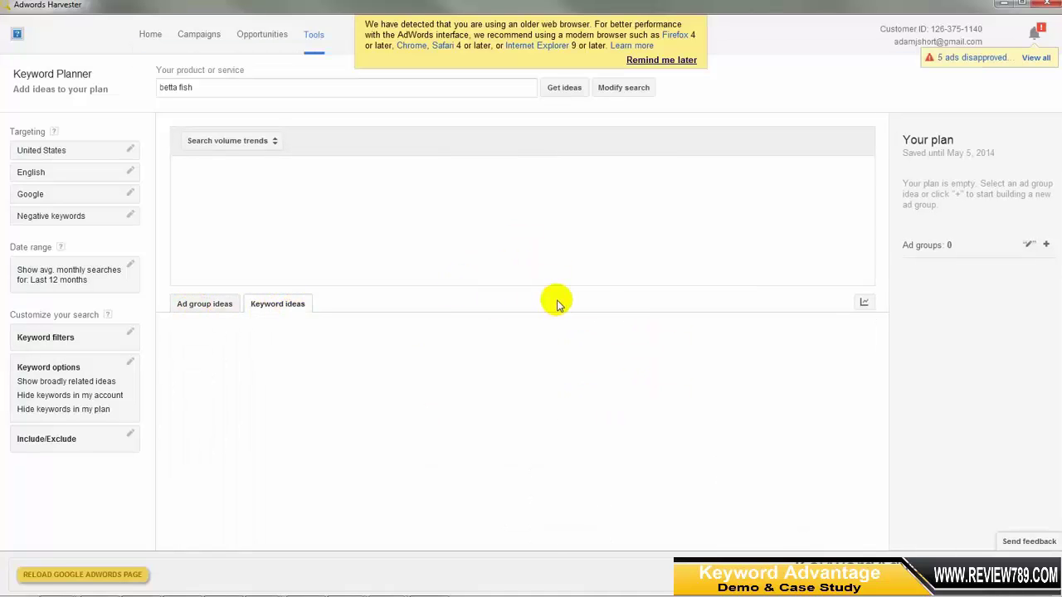
Append the betta fish keyword ideas to the Keyword Tool list, and shrink the Adwords Harvester window over it.
scroll(854, 207, down, 2)
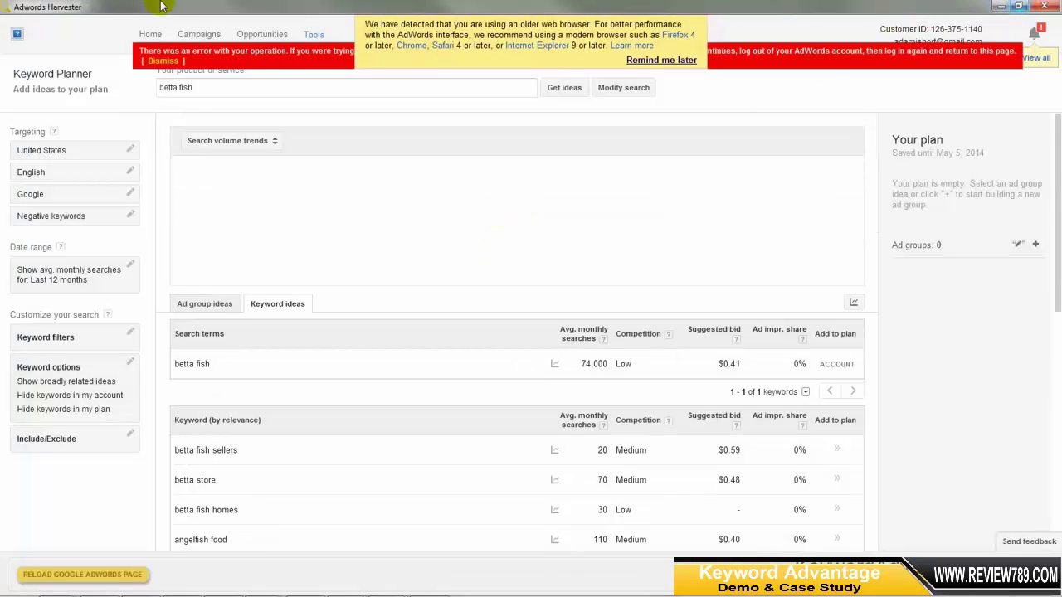
double_click(33, 7)
drag(131, 41, 614, 129)
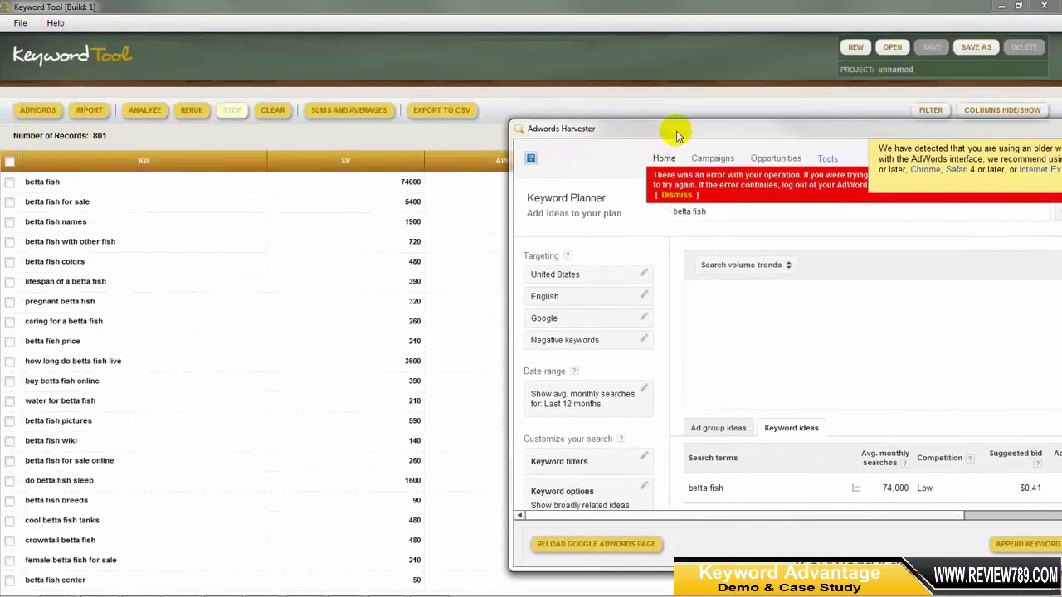
drag(676, 134, 358, 88)
Get keyword ideas for "beta fish" and append them to the list, closing the Adwords Harvester when done.
click(420, 162)
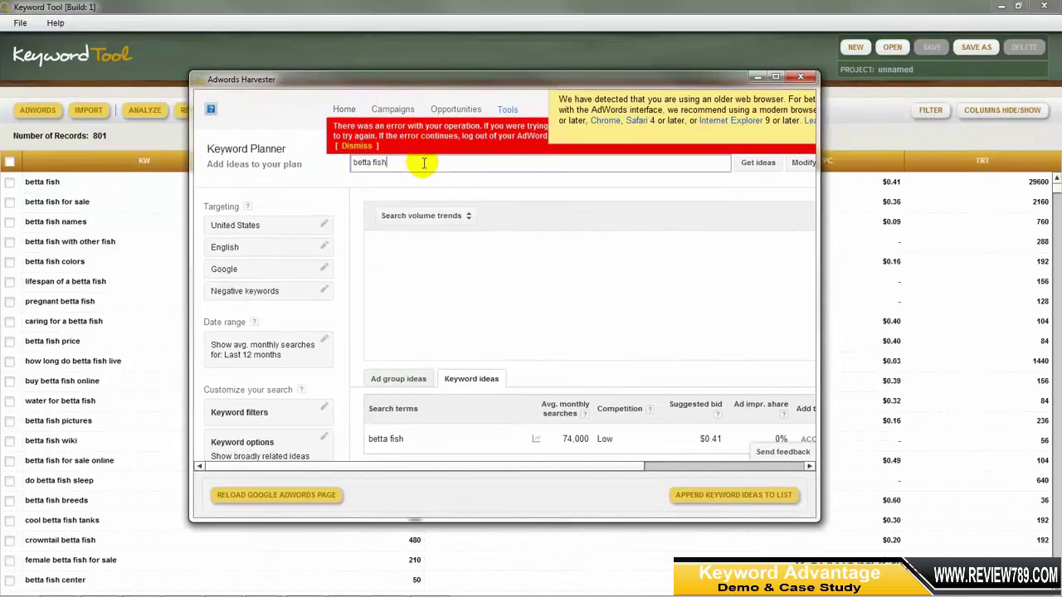
drag(498, 165, 333, 160)
text(beta fish)
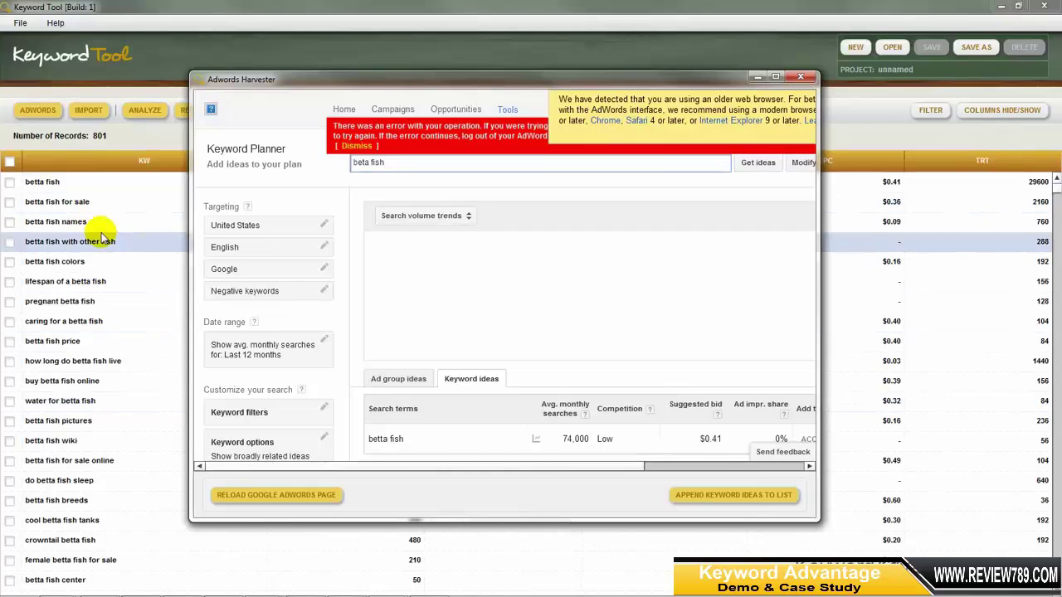
click(758, 163)
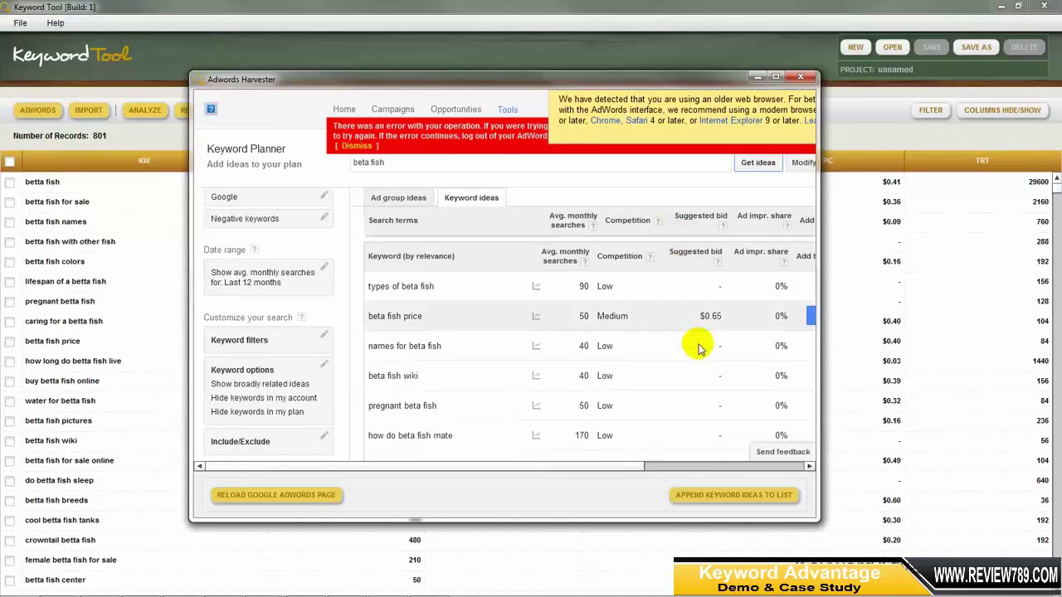
click(725, 496)
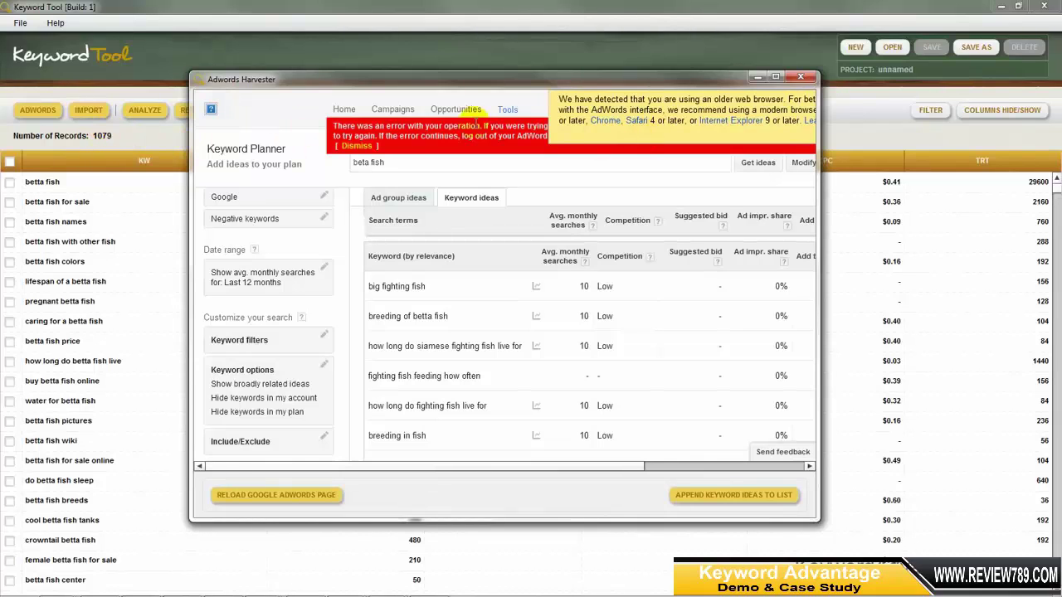
drag(568, 87, 597, 86)
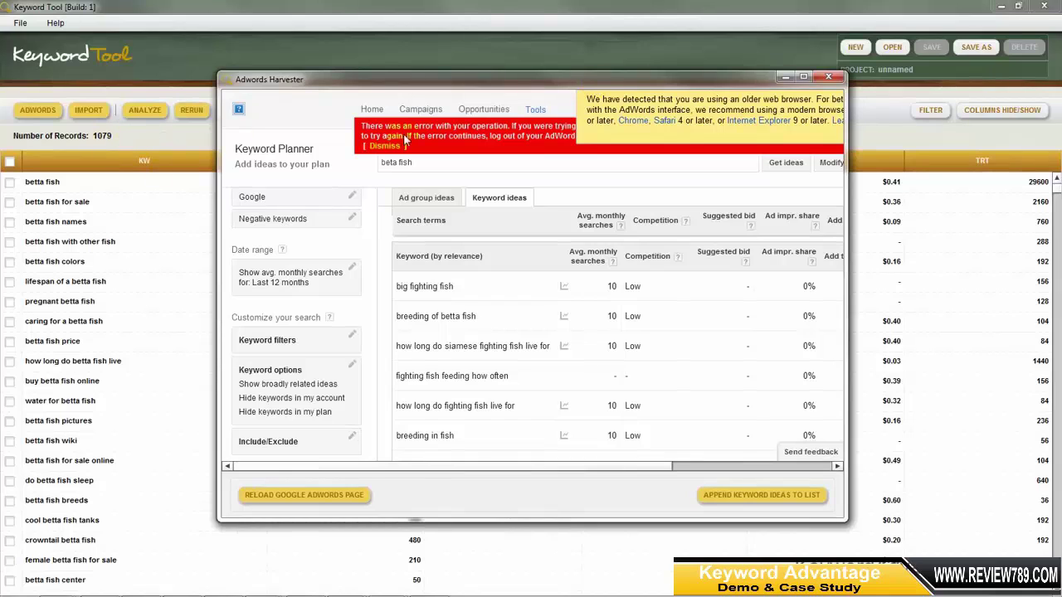
click(828, 77)
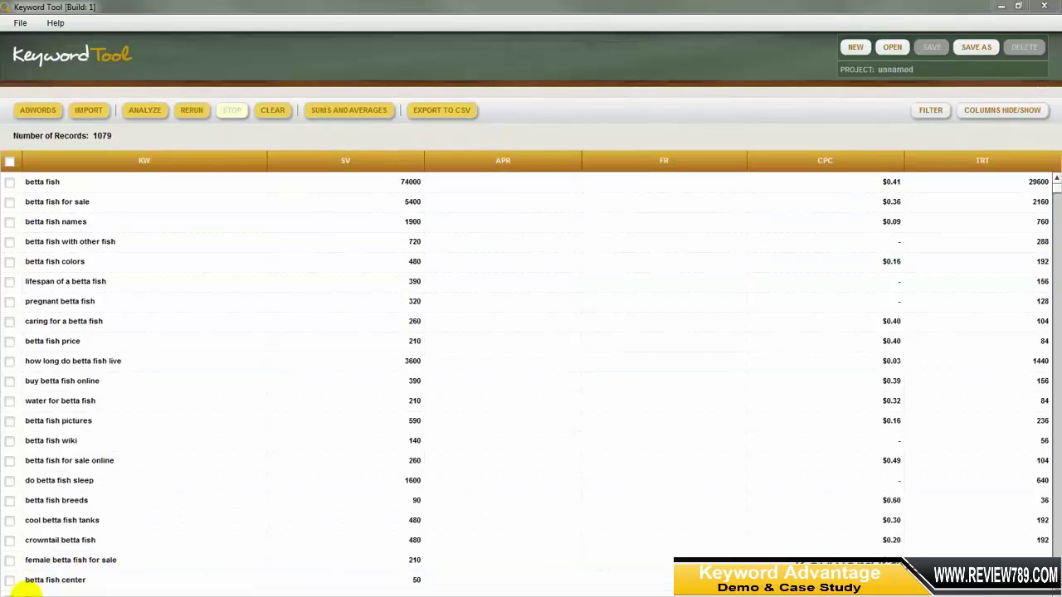
Restore the Keyword Tool window from full screen and enlarge it to show more keyword rows.
drag(589, 11, 400, 36)
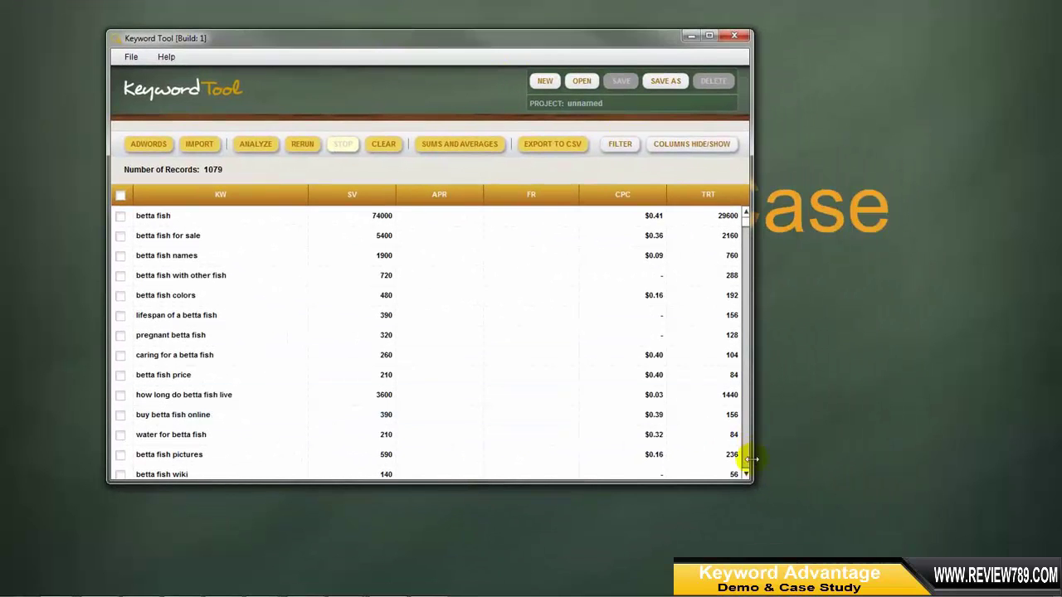
click(746, 475)
drag(751, 481, 883, 541)
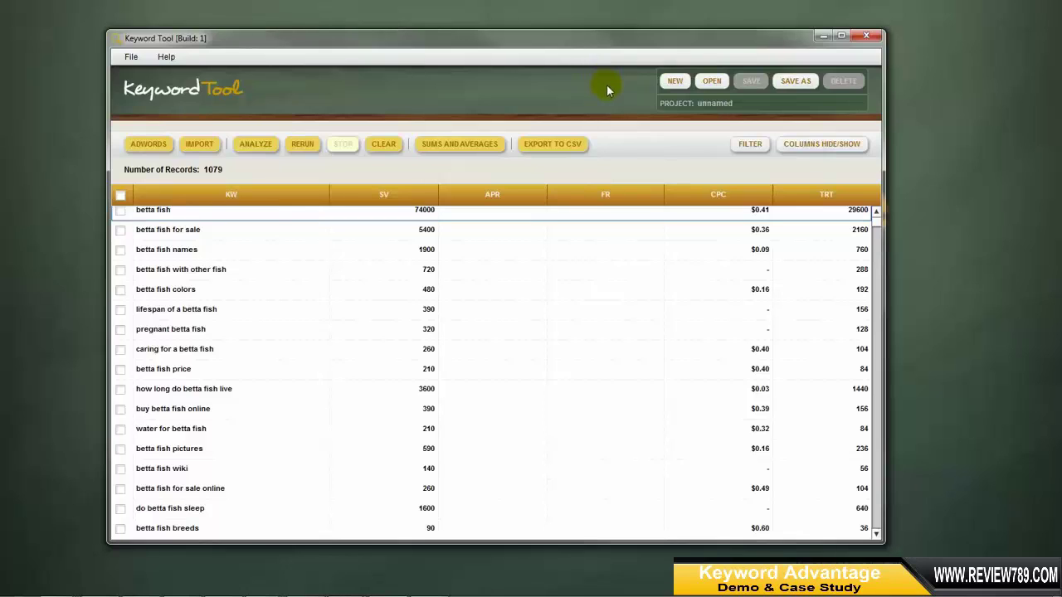
Sort the keyword list by search volume from highest to lowest, and check the "betta fish" keyword.
mouse_move(537, 190)
click(384, 199)
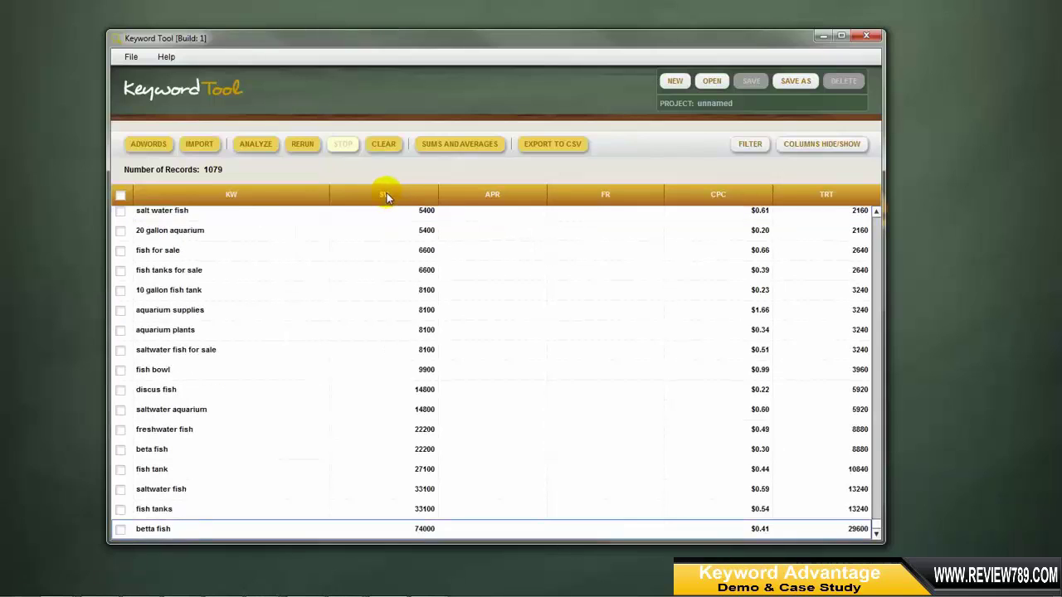
click(387, 196)
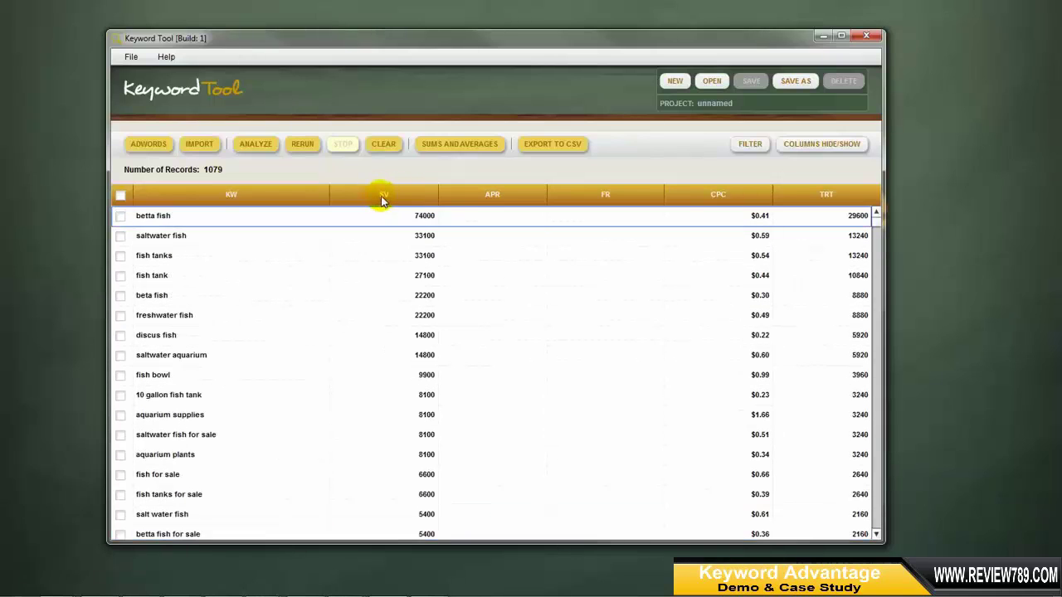
click(401, 216)
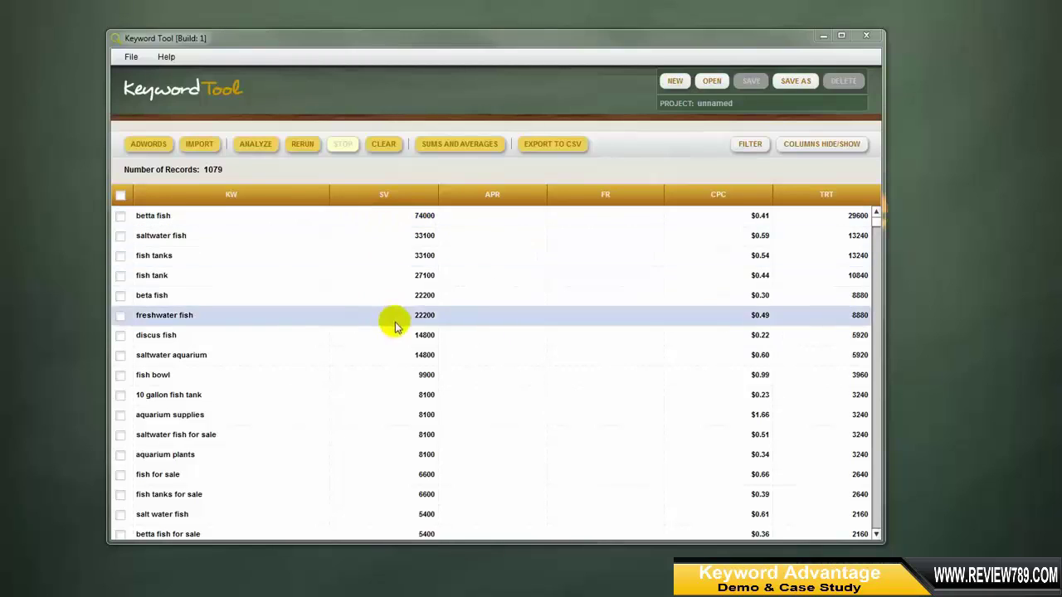
click(120, 218)
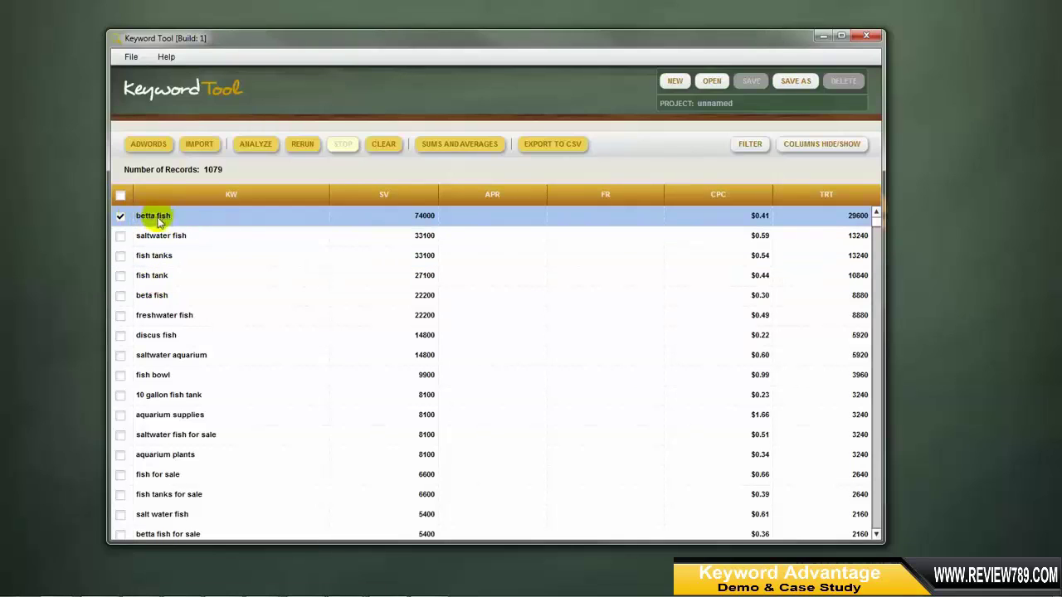
Check the "beta fish" and "betta fish for sale" keywords too, and analyze the three checked keywords.
click(121, 296)
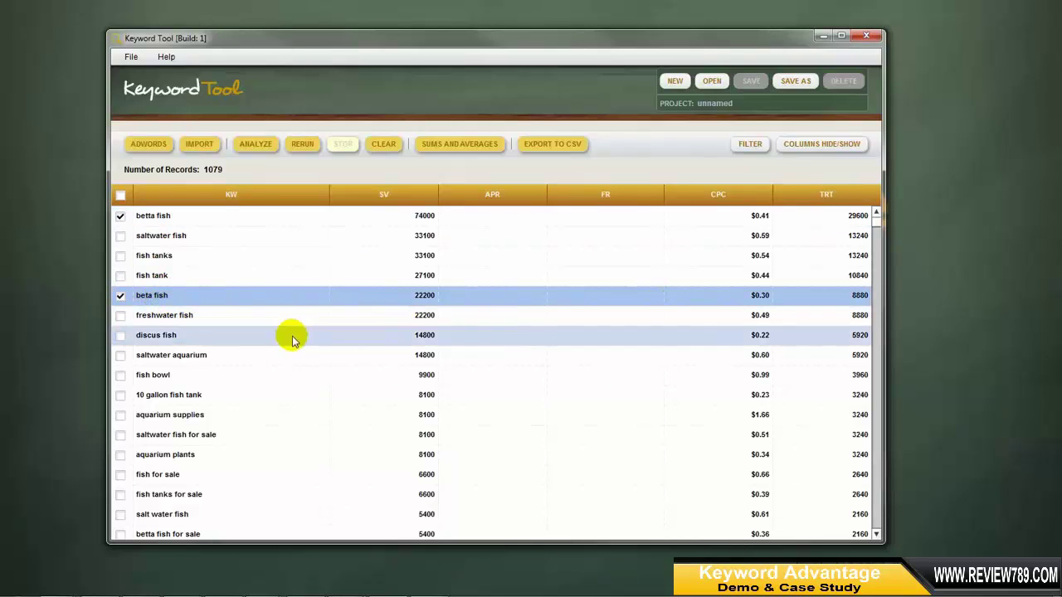
scroll(184, 366, down, 1)
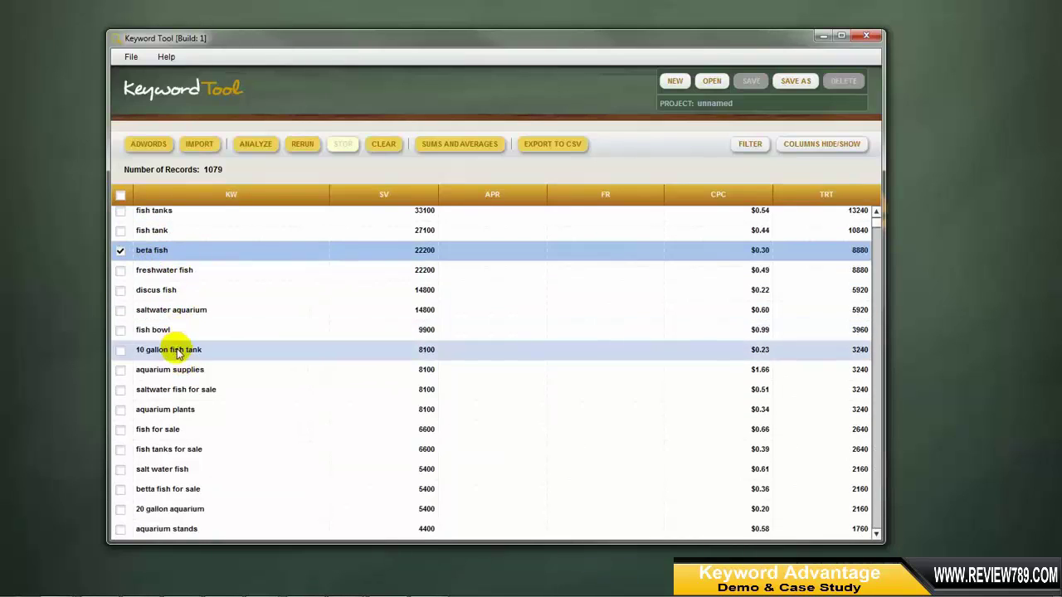
scroll(170, 352, down, 1)
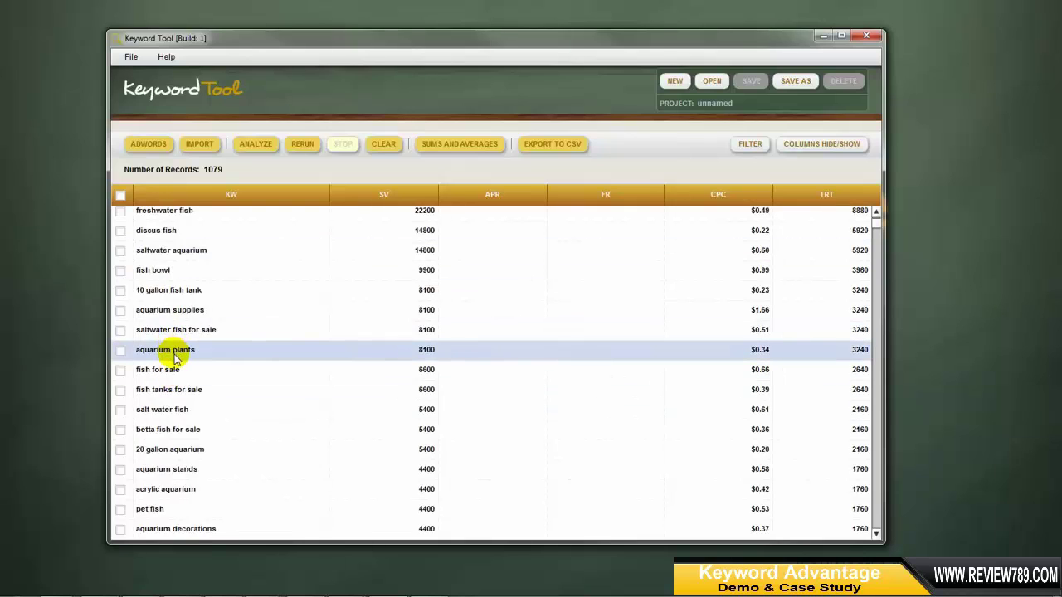
scroll(178, 353, down, 1)
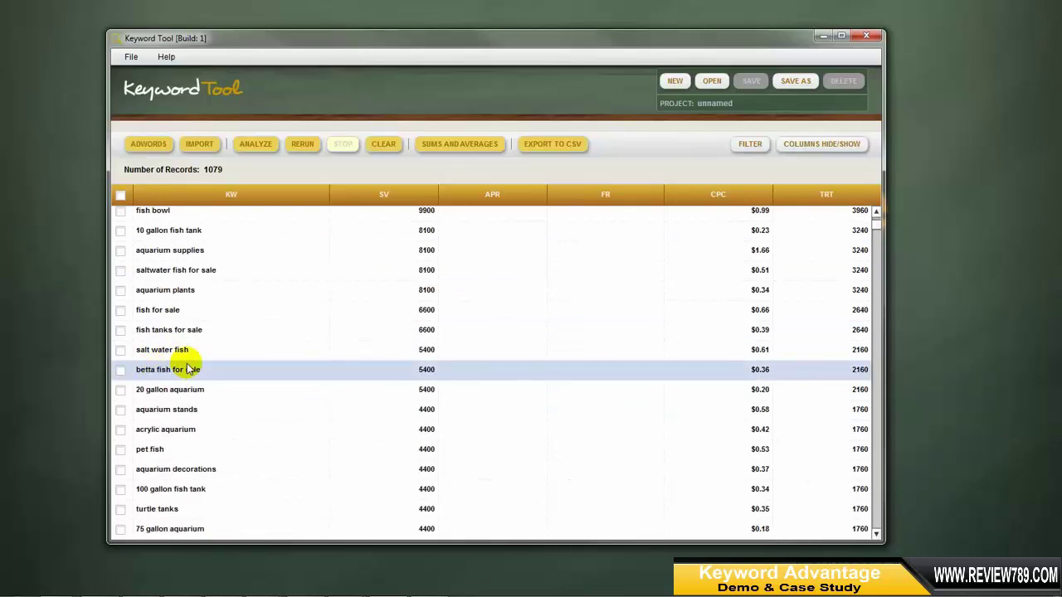
click(121, 370)
scroll(220, 375, up, 2)
scroll(220, 375, up, 1)
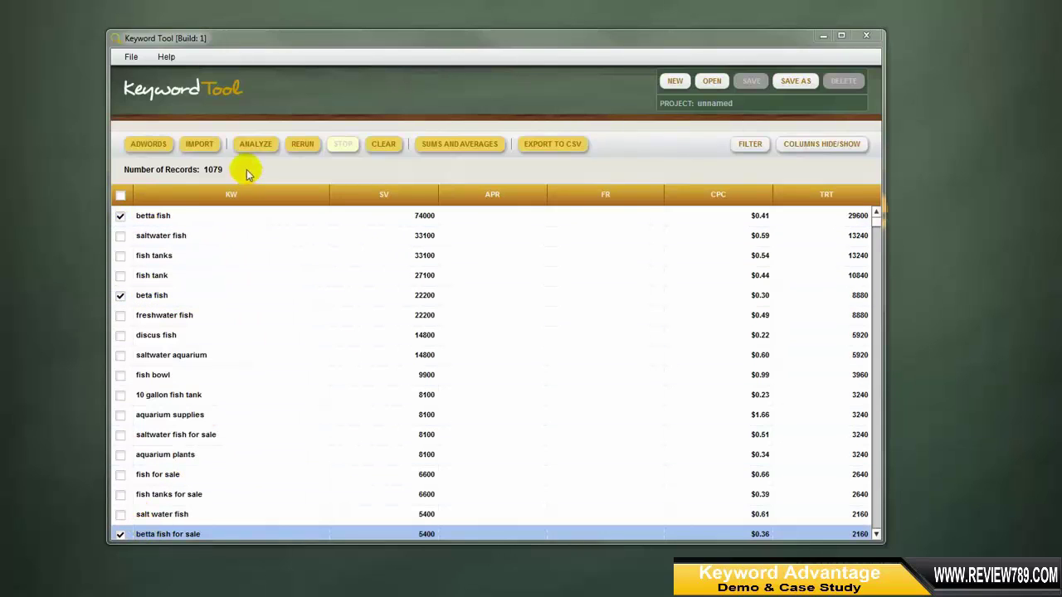
click(256, 146)
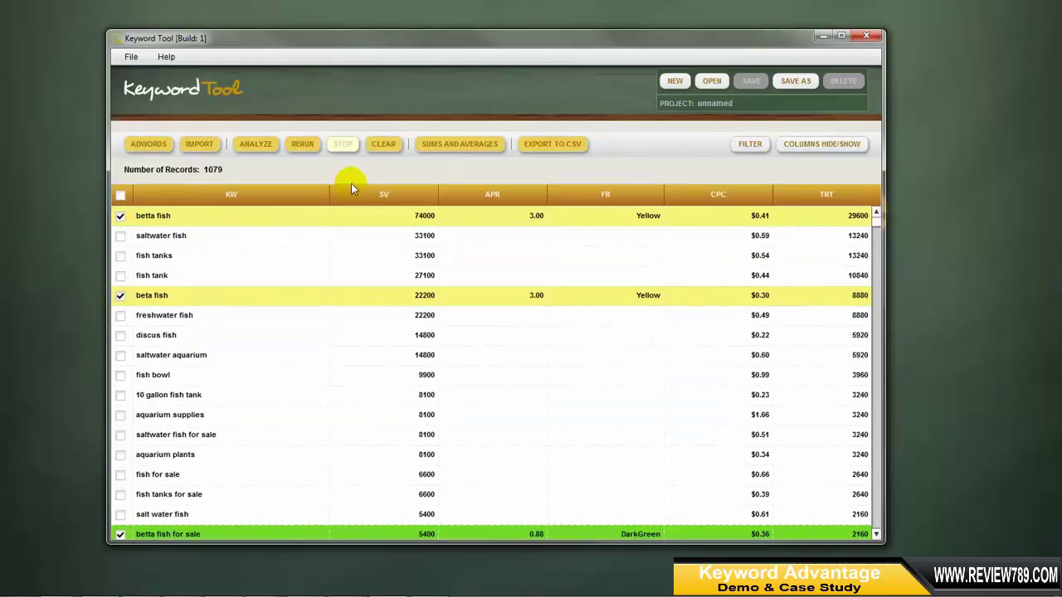
Display the sums and averages for the checked keywords, and reposition the summary to compare it with the keyword rows.
click(454, 144)
drag(499, 136, 520, 222)
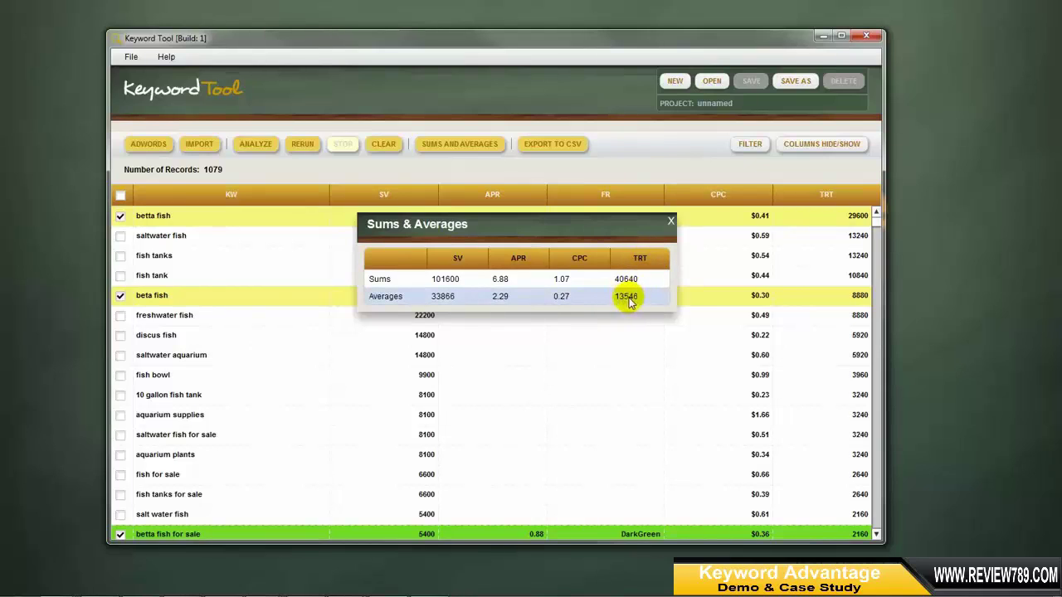
mouse_move(828, 198)
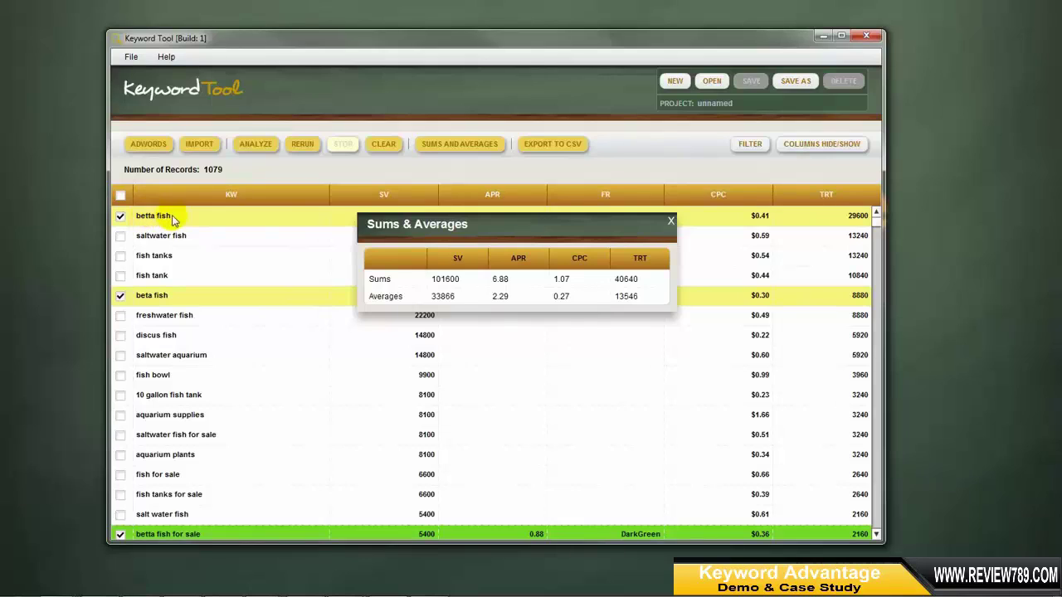
drag(492, 223, 495, 238)
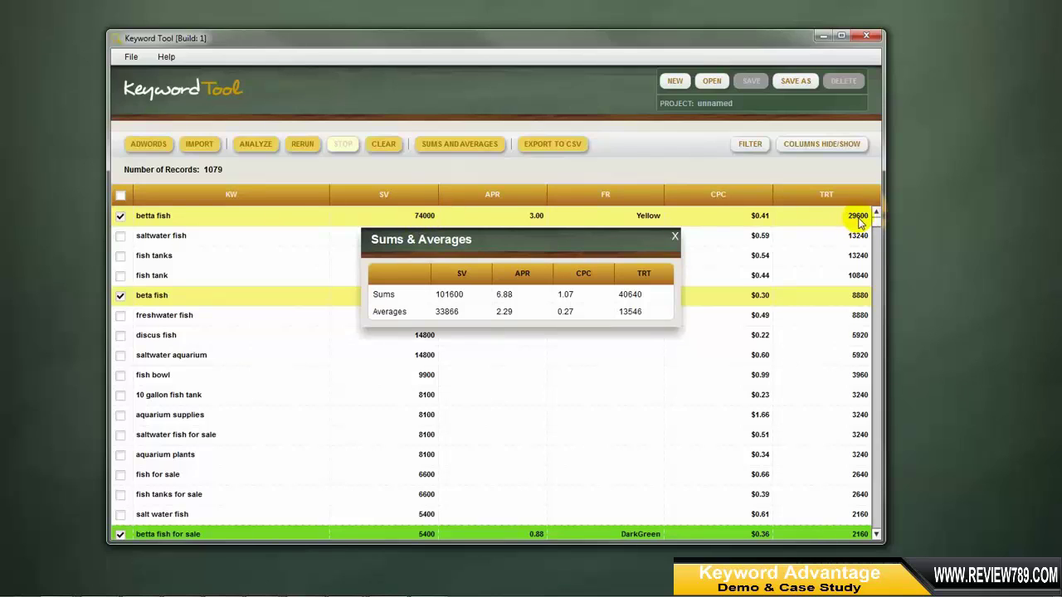
mouse_move(599, 233)
mouse_down()
mouse_move(638, 215)
mouse_move(589, 249)
mouse_up()
drag(489, 260, 498, 227)
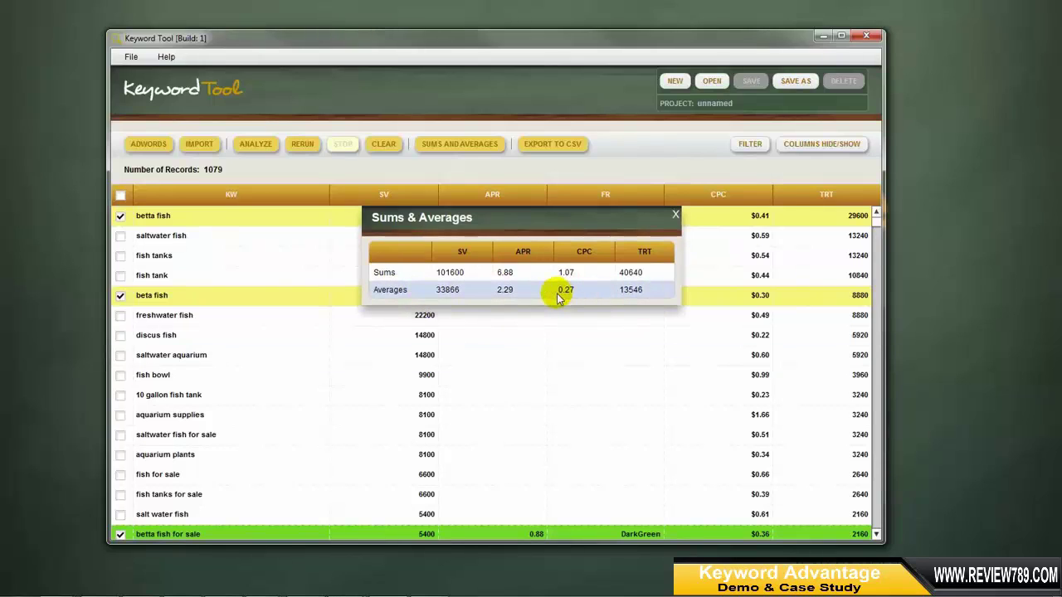
Open Notepad beside the Sums & Averages summary and write the criteria "Average SV > 10,000", "APR < 3" and "CPC > .50" on separate lines.
key(super)
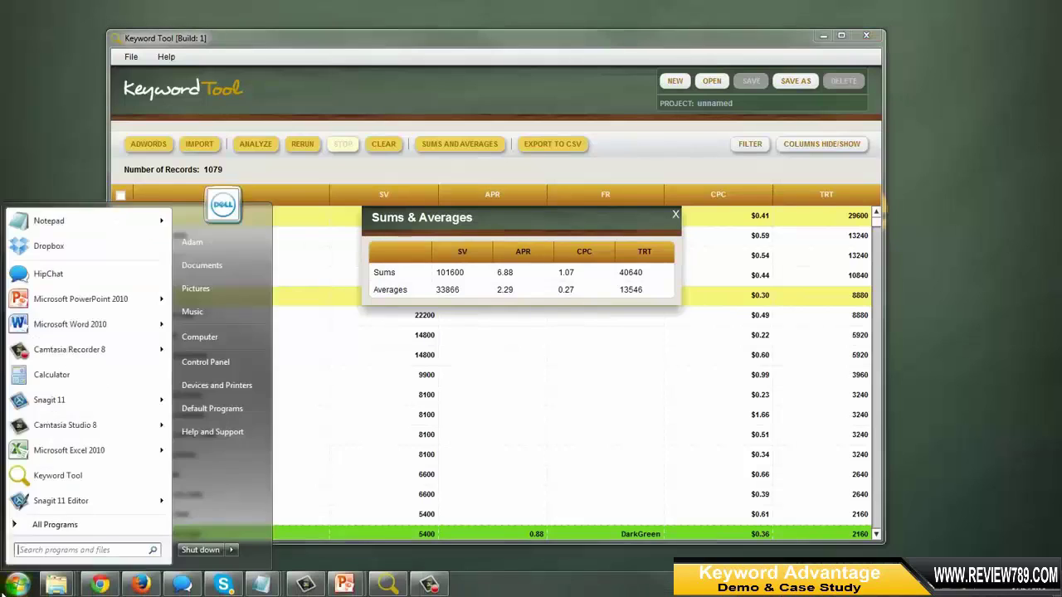
click(86, 221)
drag(549, 211, 617, 207)
drag(86, 110, 93, 109)
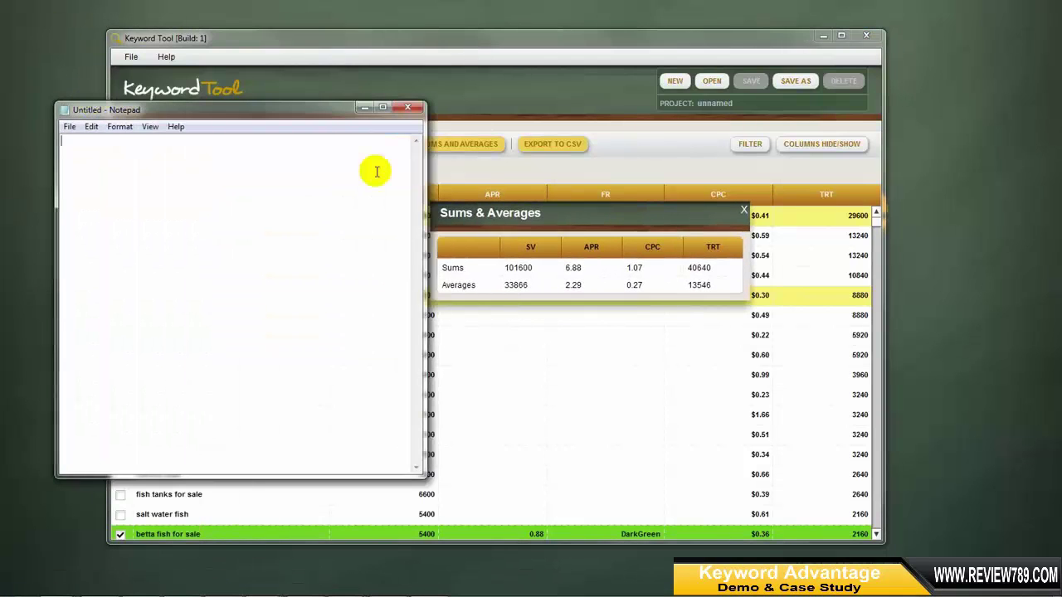
text(Average)
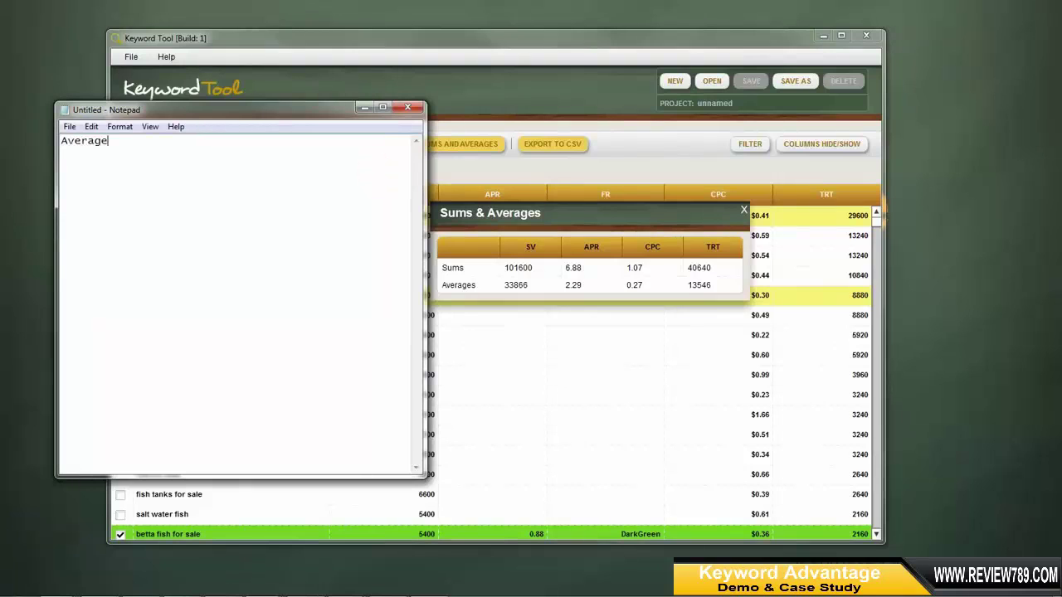
text( SV > 10,000)
key(Return)
text(APR < 3)
key(Return)
key(Return)
text(CPC > .50)
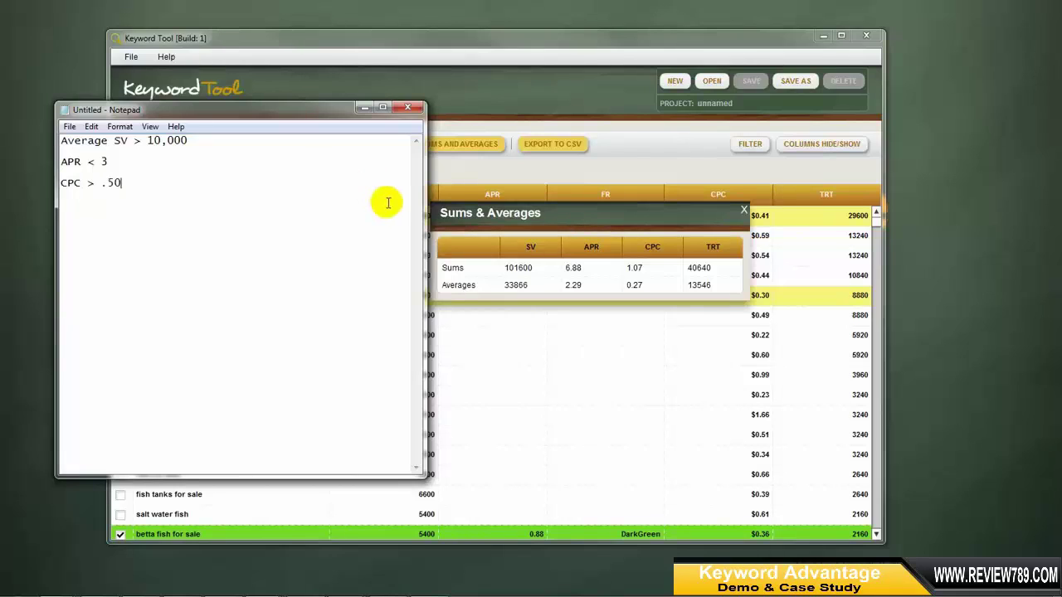
Highlight the SV, APR and CPC criteria in the Notepad note one by one and compare them with the keyword averages.
drag(176, 183, 45, 183)
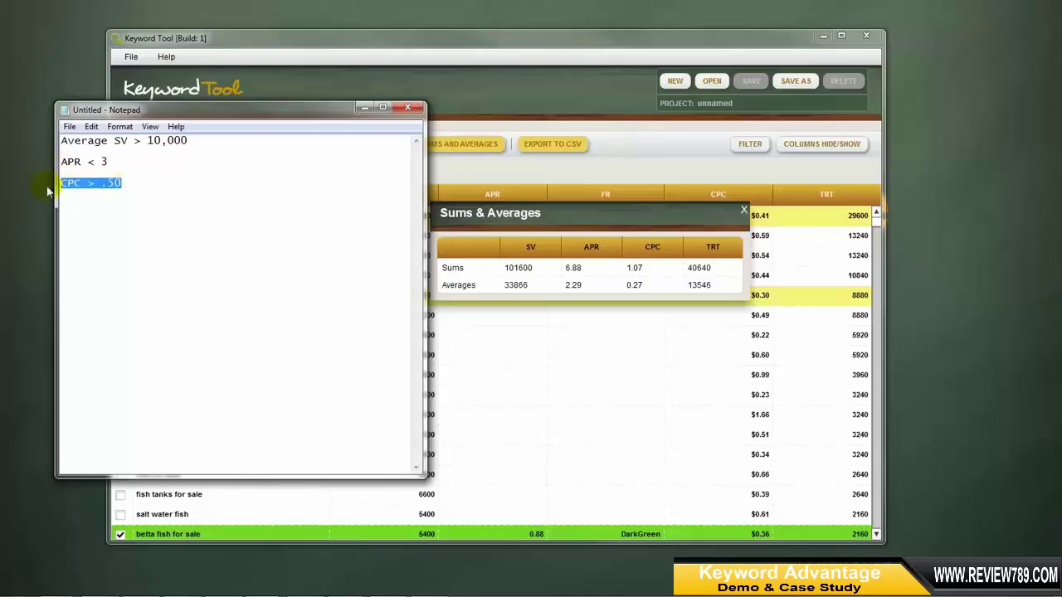
click(136, 183)
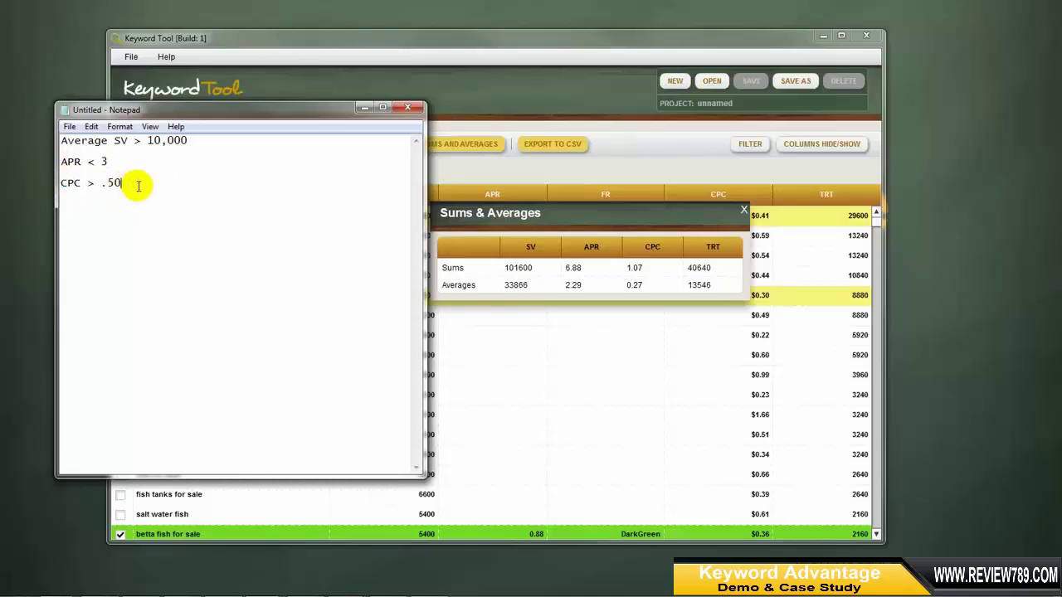
drag(138, 182, 39, 184)
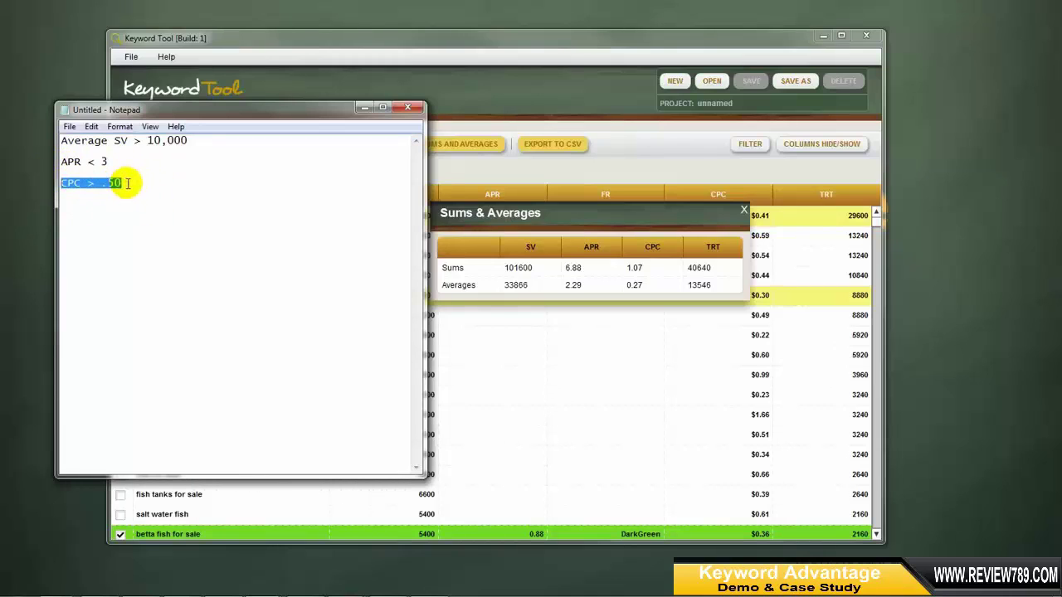
drag(61, 140, 106, 158)
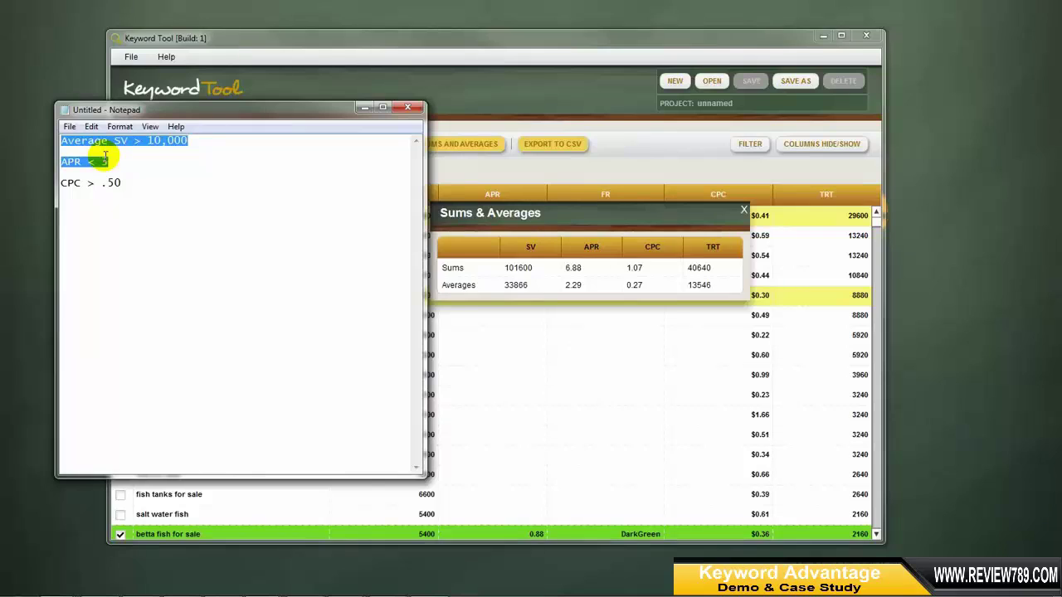
click(135, 157)
drag(206, 138, 130, 143)
click(133, 143)
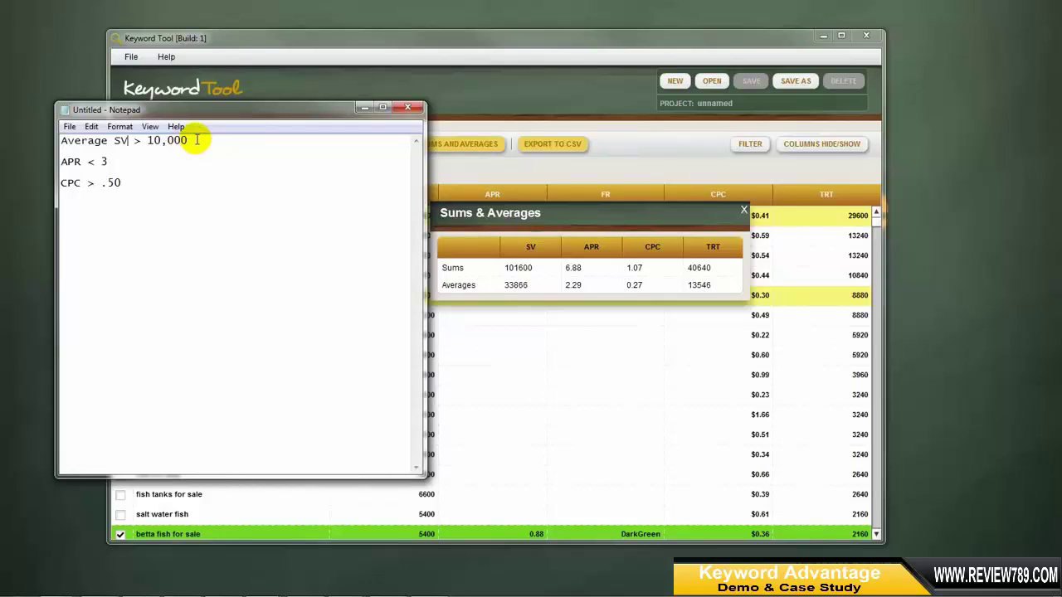
drag(133, 161, 62, 162)
click(93, 163)
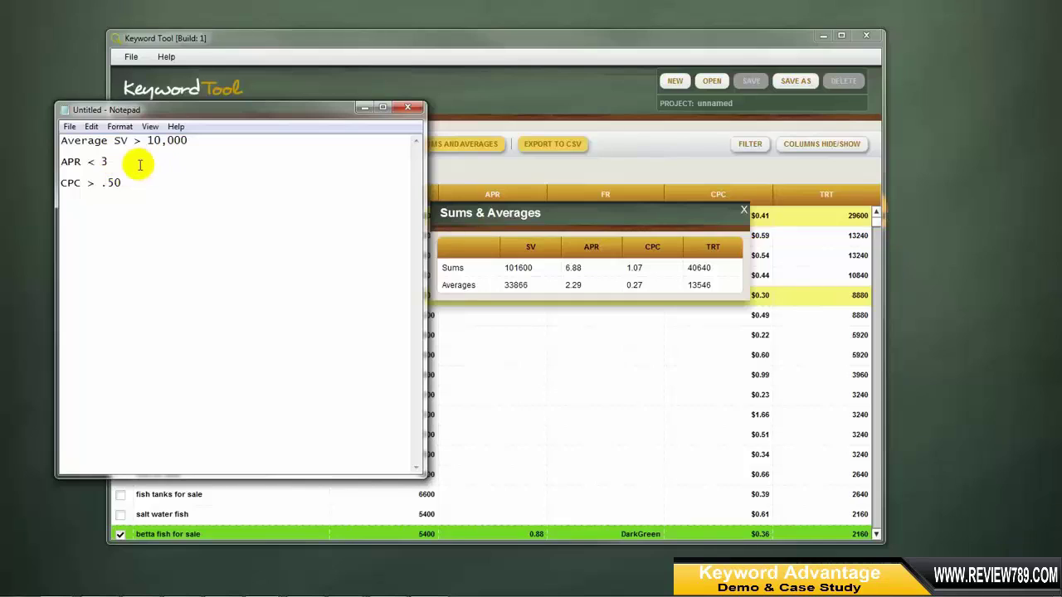
drag(116, 162, 48, 163)
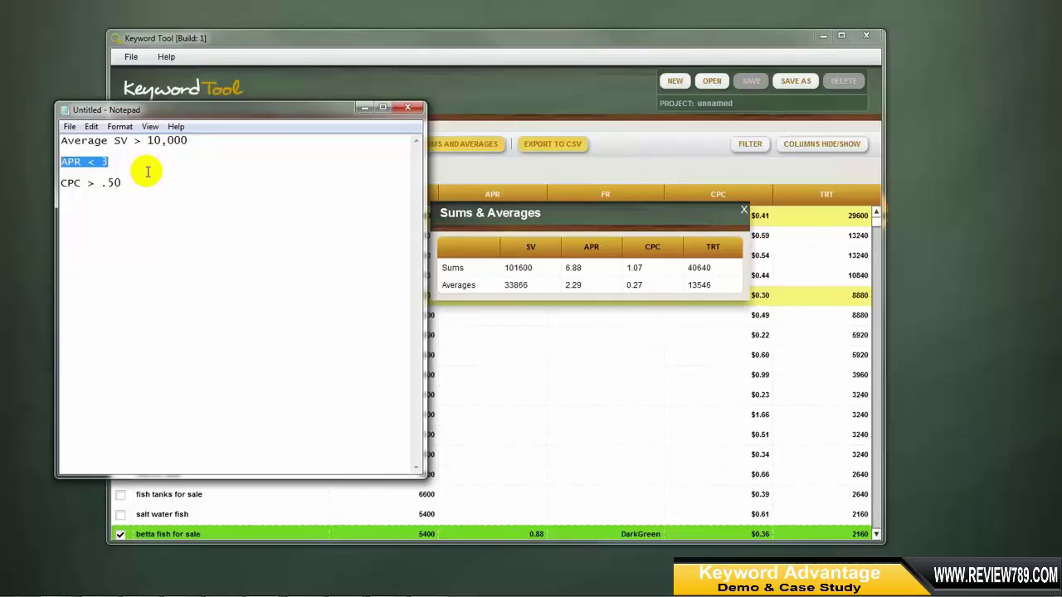
drag(124, 183, 50, 183)
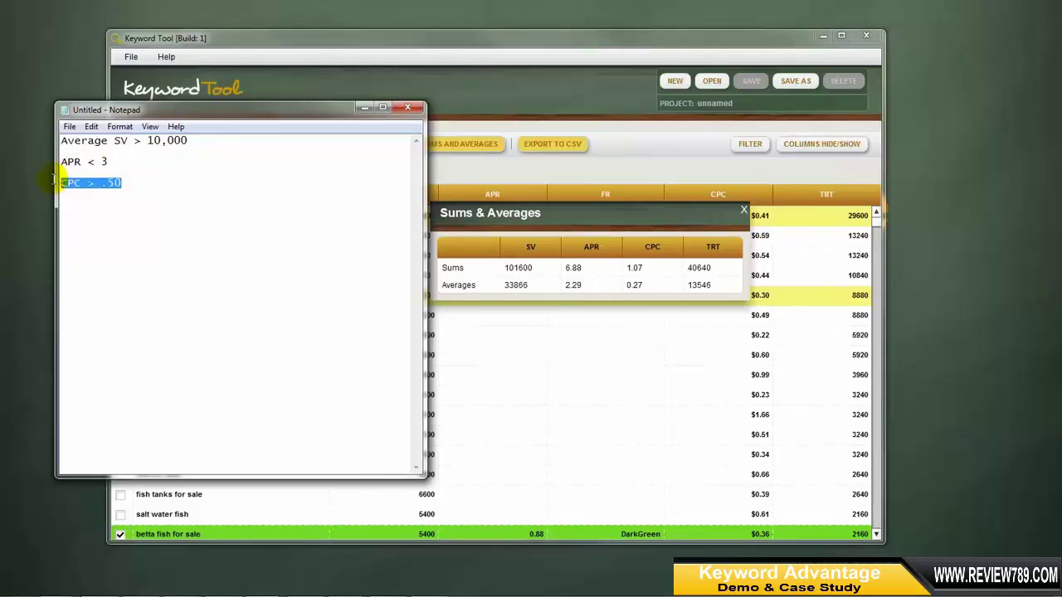
click(135, 182)
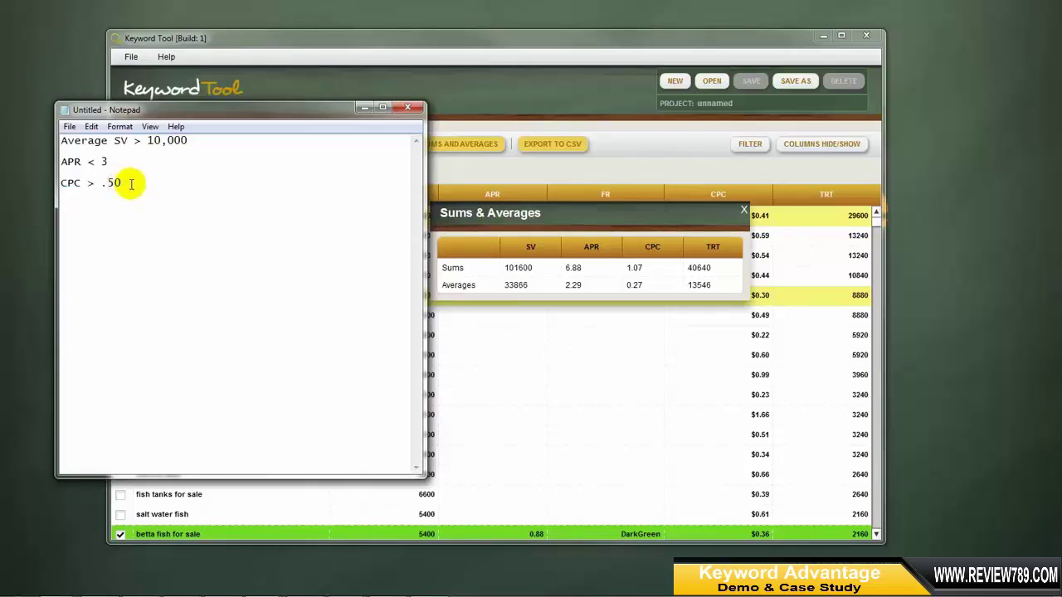
drag(138, 181, 48, 182)
click(154, 182)
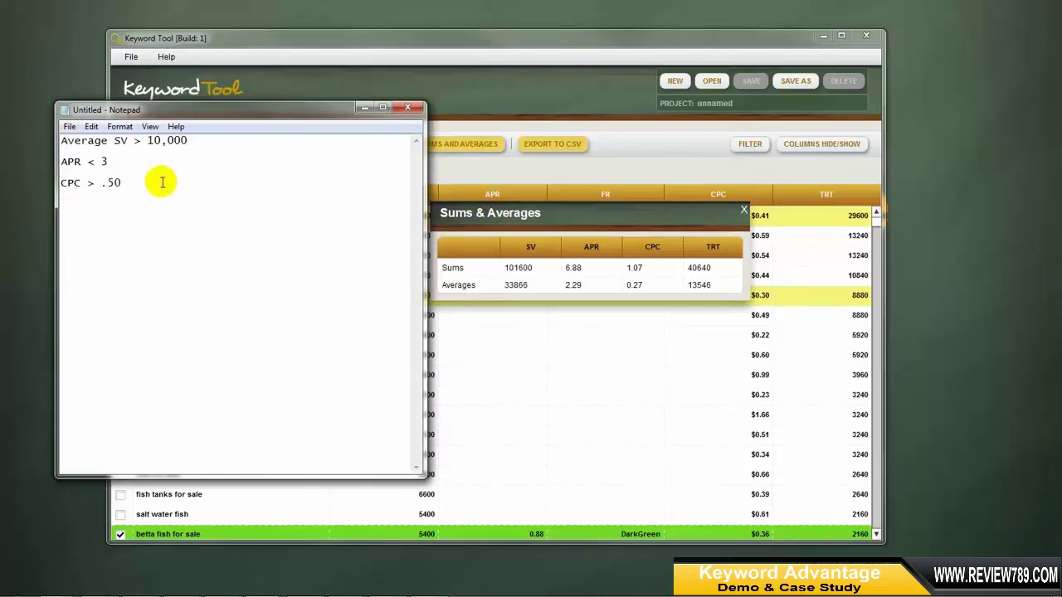
drag(140, 182, 51, 182)
click(142, 184)
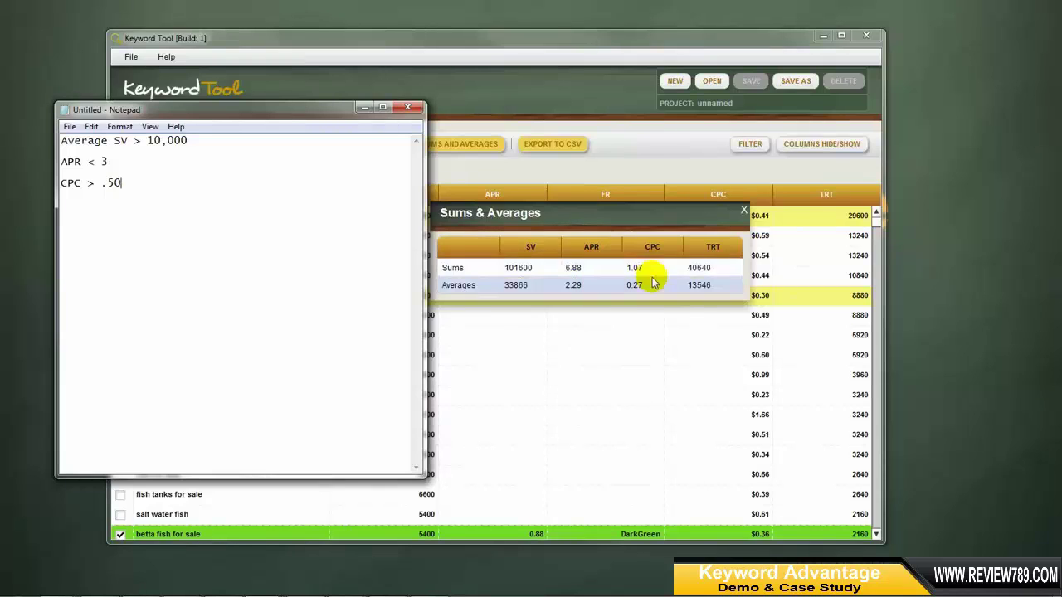
click(185, 163)
drag(186, 163, 63, 141)
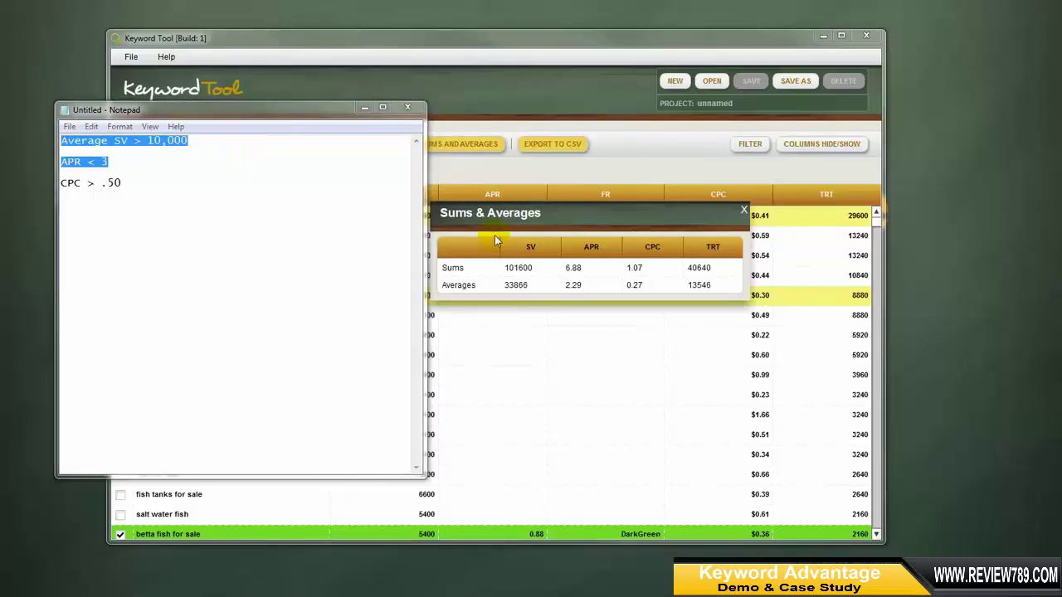
Close the Notepad note without saving it, and dismiss the Sums & Averages summary.
drag(315, 114, 389, 98)
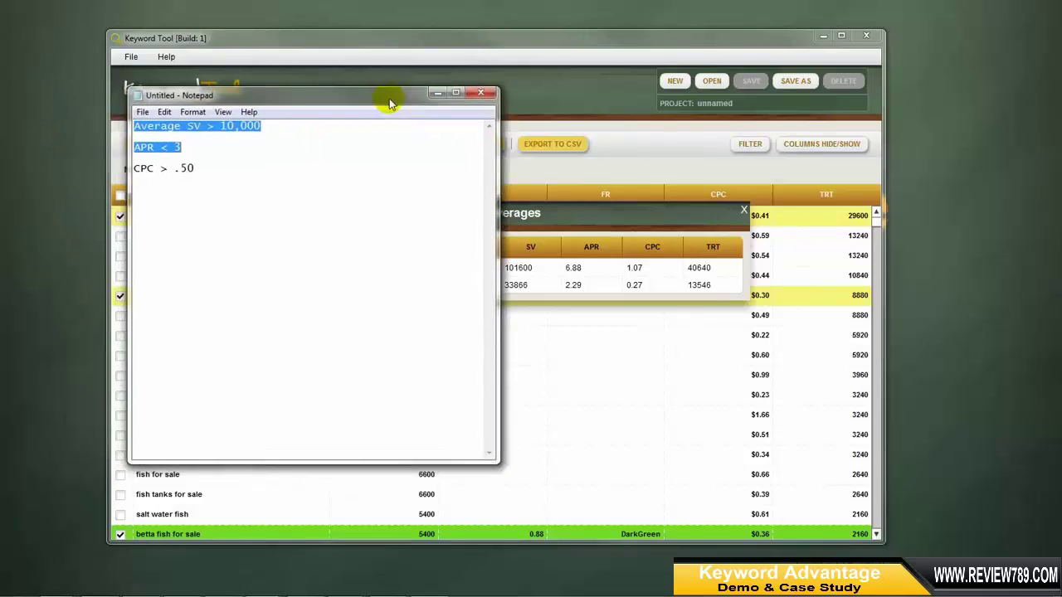
click(493, 93)
click(564, 305)
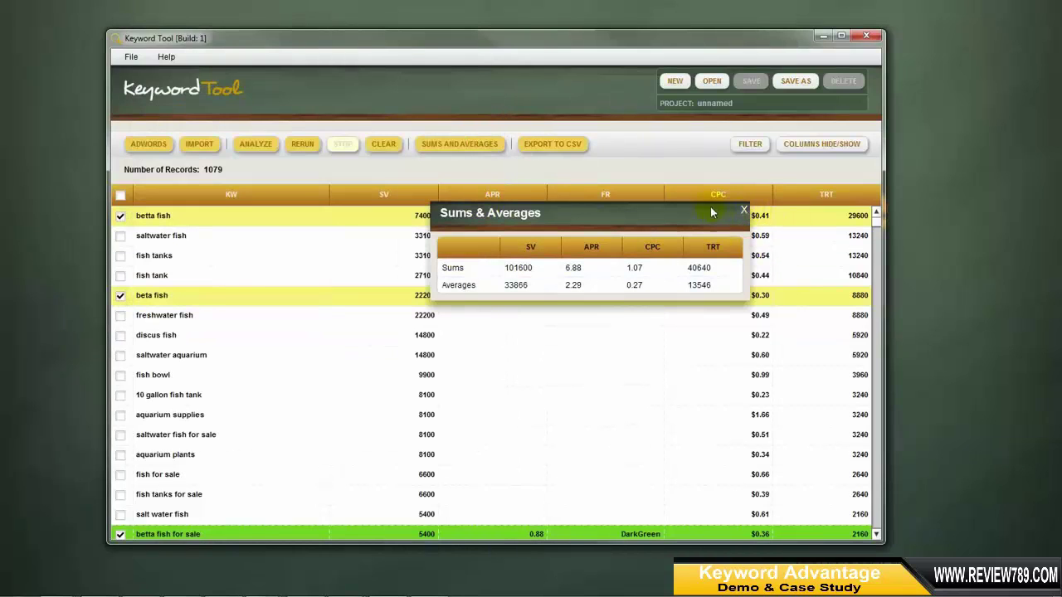
drag(710, 213, 654, 196)
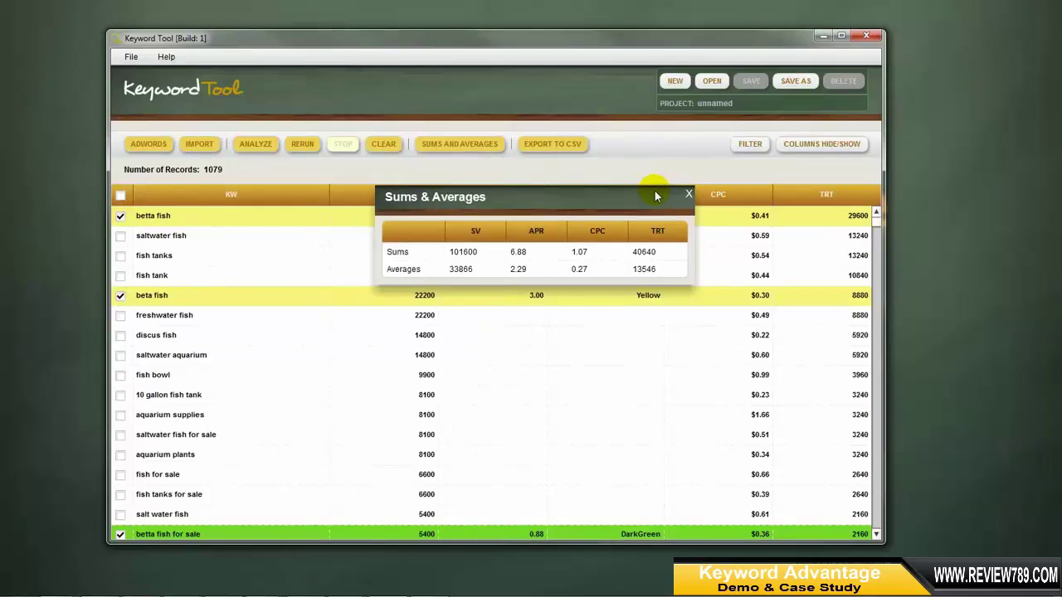
click(689, 196)
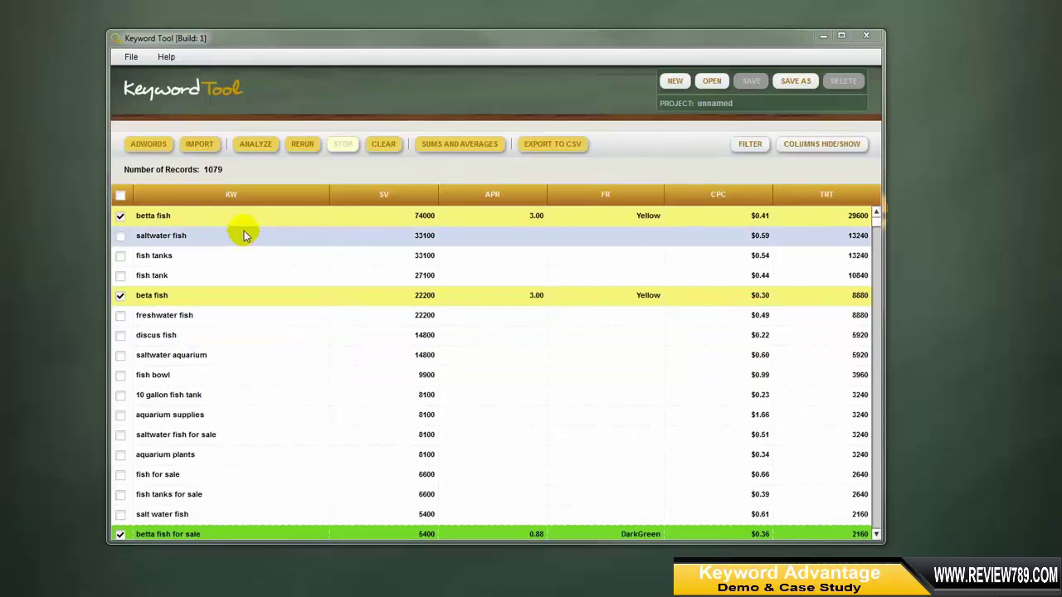
Check every keyword in the list and try to analyze them all, and clear the whole selection.
click(120, 196)
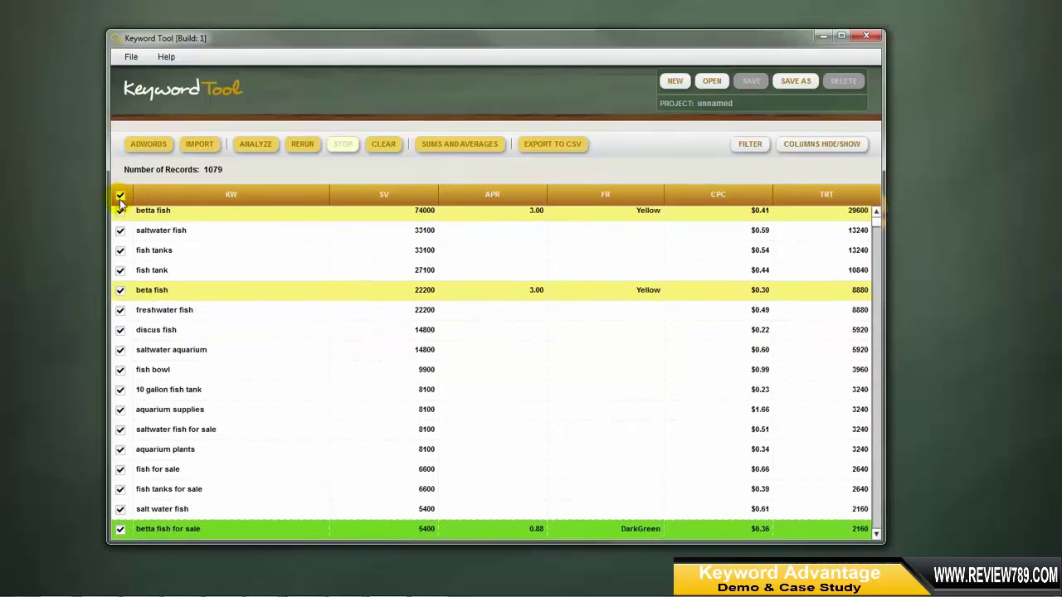
click(255, 145)
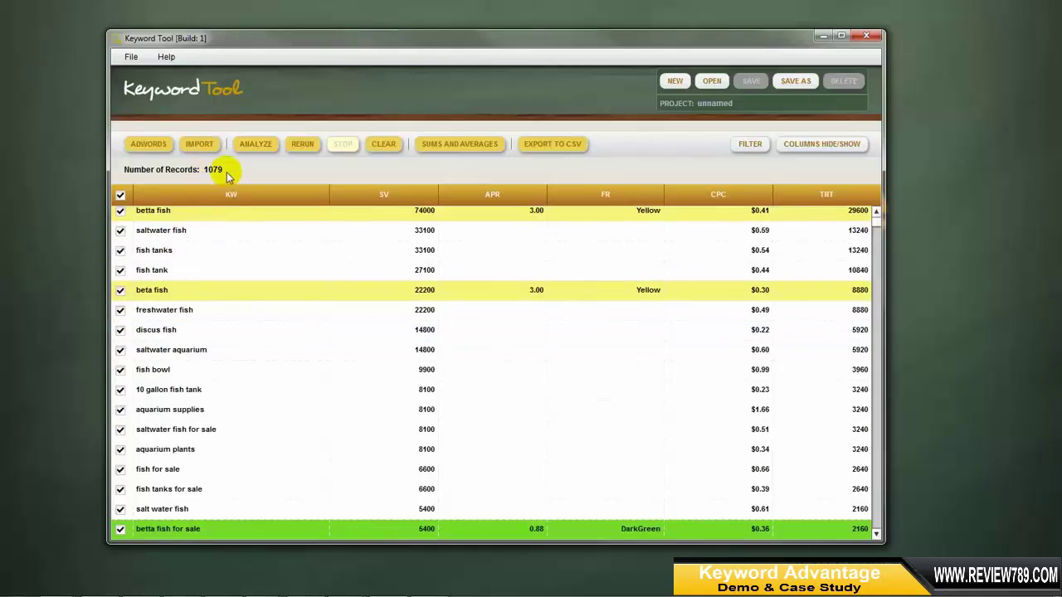
click(120, 194)
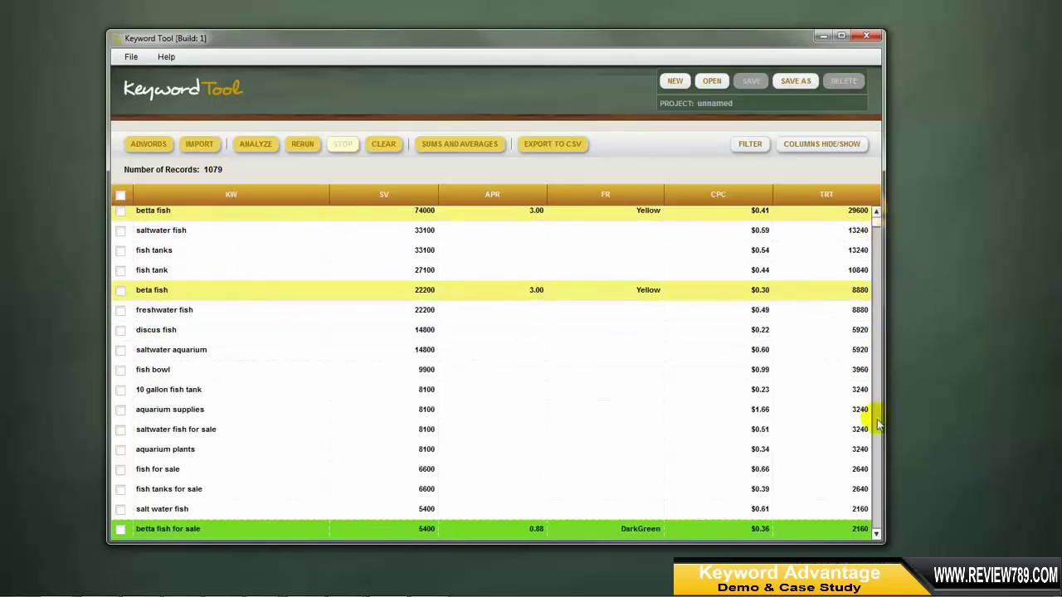
Examine the APR and FR ratings of the analyzed betta fish keywords among the highest-volume keywords.
click(877, 535)
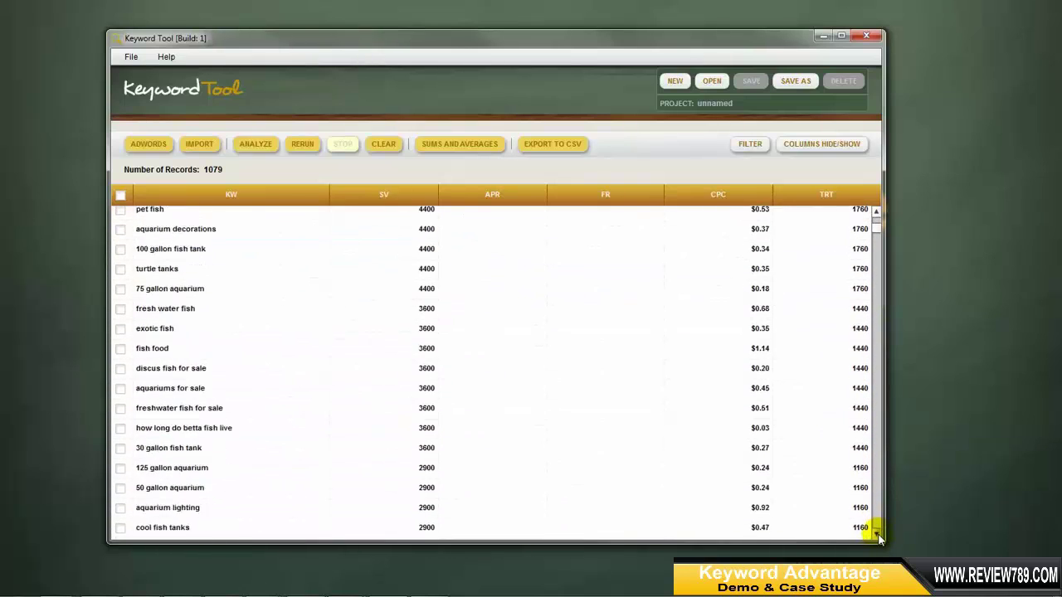
scroll(324, 378, down, 1)
scroll(291, 354, up, 4)
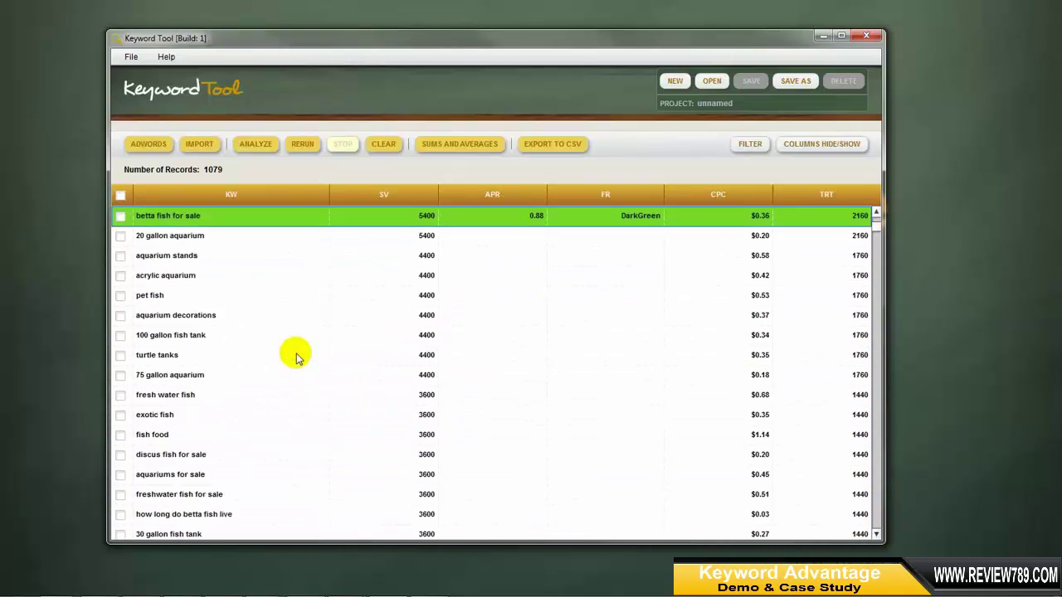
scroll(218, 354, down, 1)
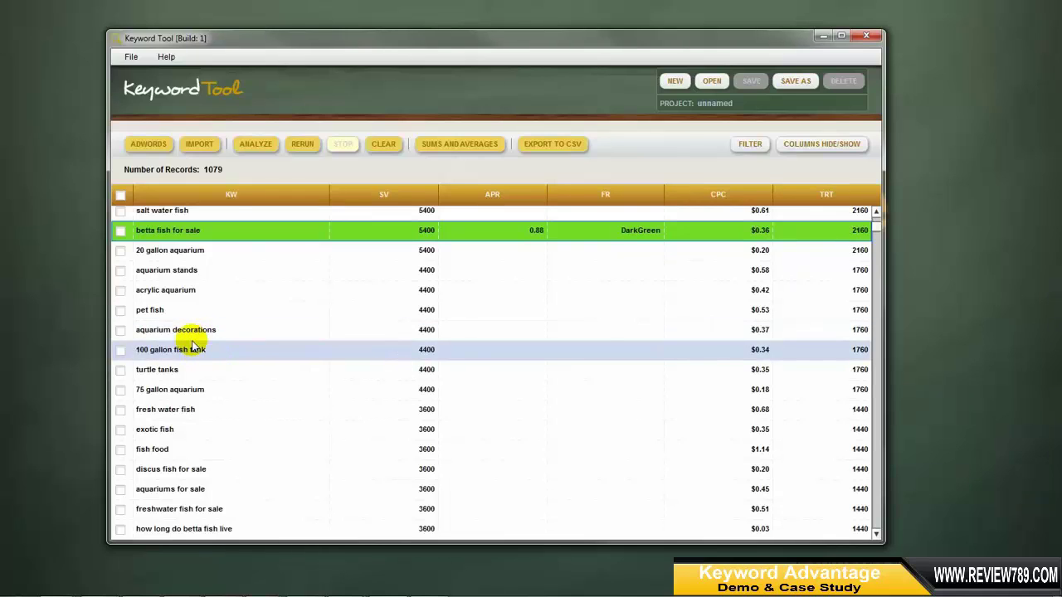
scroll(170, 344, down, 1)
scroll(467, 336, up, 3)
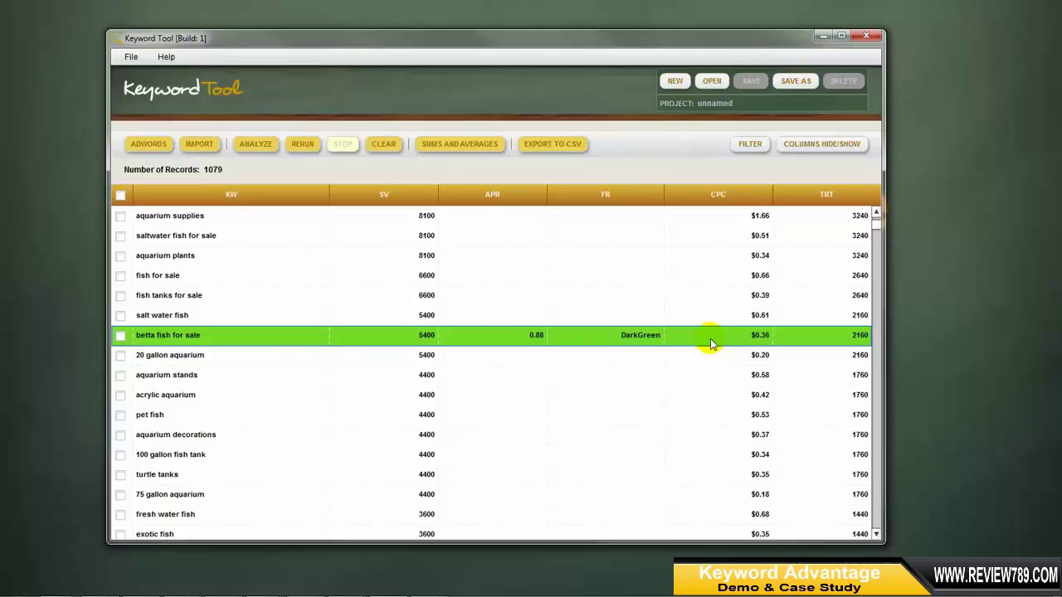
scroll(710, 338, up, 3)
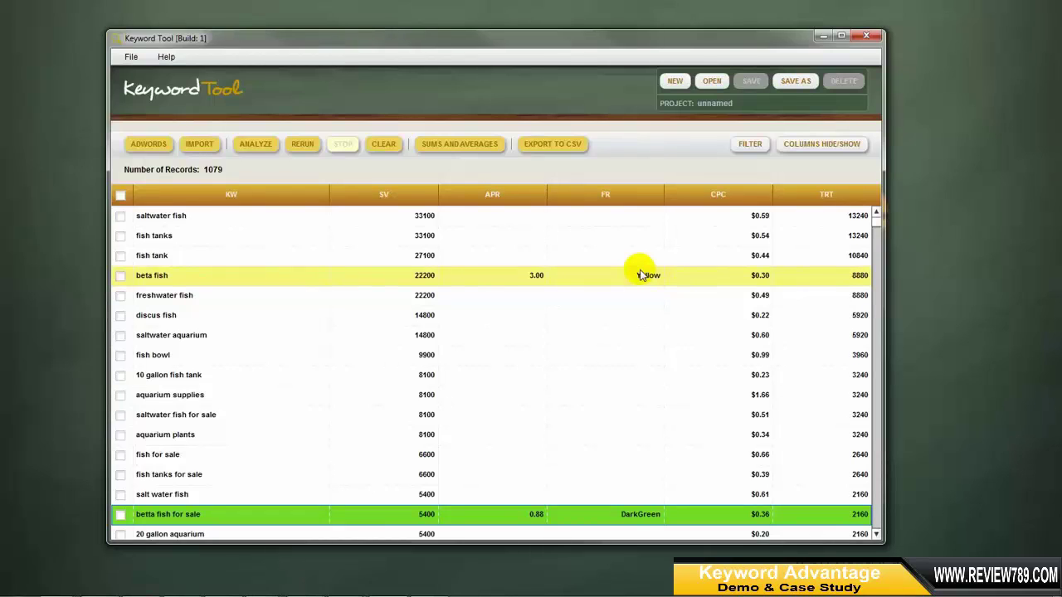
scroll(595, 322, down, 4)
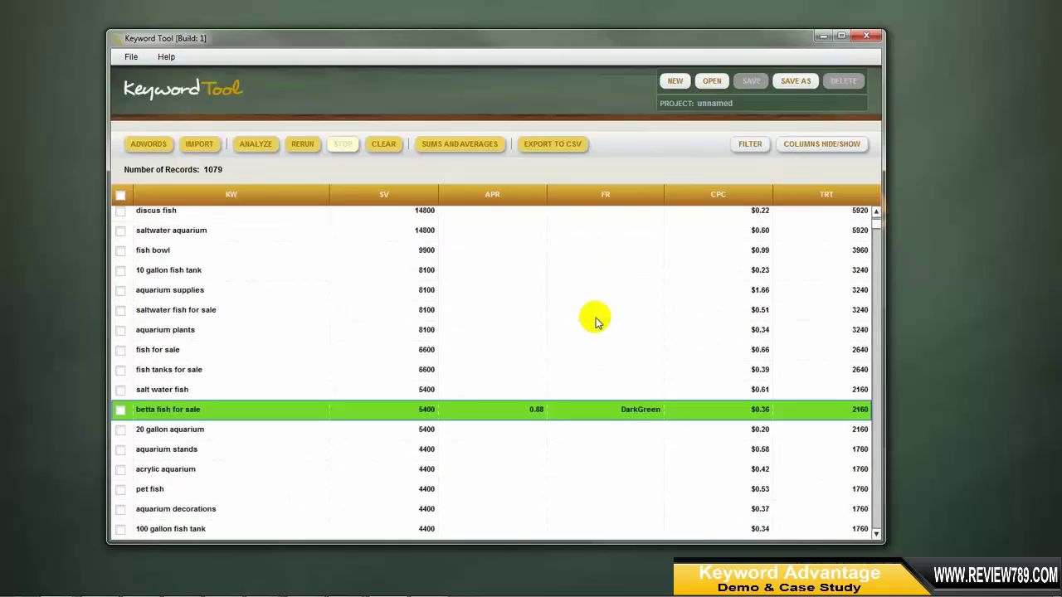
scroll(595, 322, down, 3)
scroll(594, 322, up, 7)
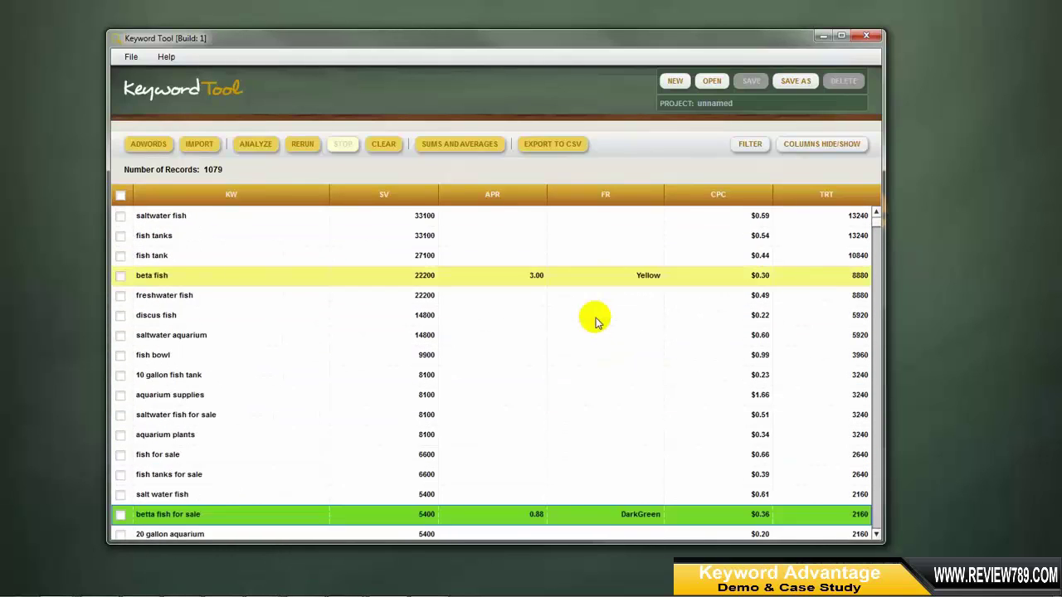
Find the keyword "betta fish names" further down the list and check it for analysis.
scroll(594, 317, down, 4)
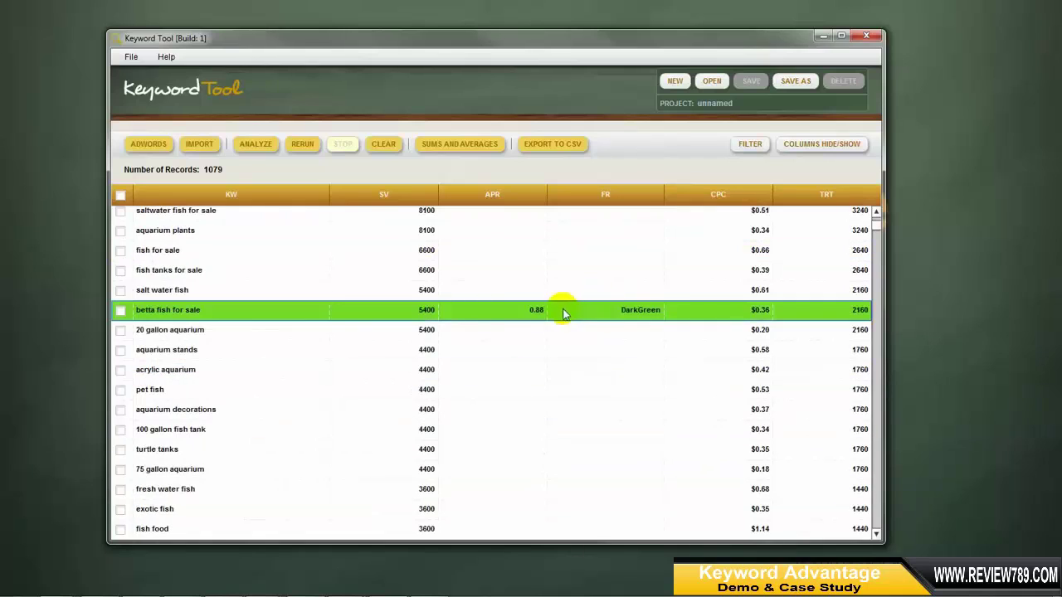
scroll(614, 325, down, 3)
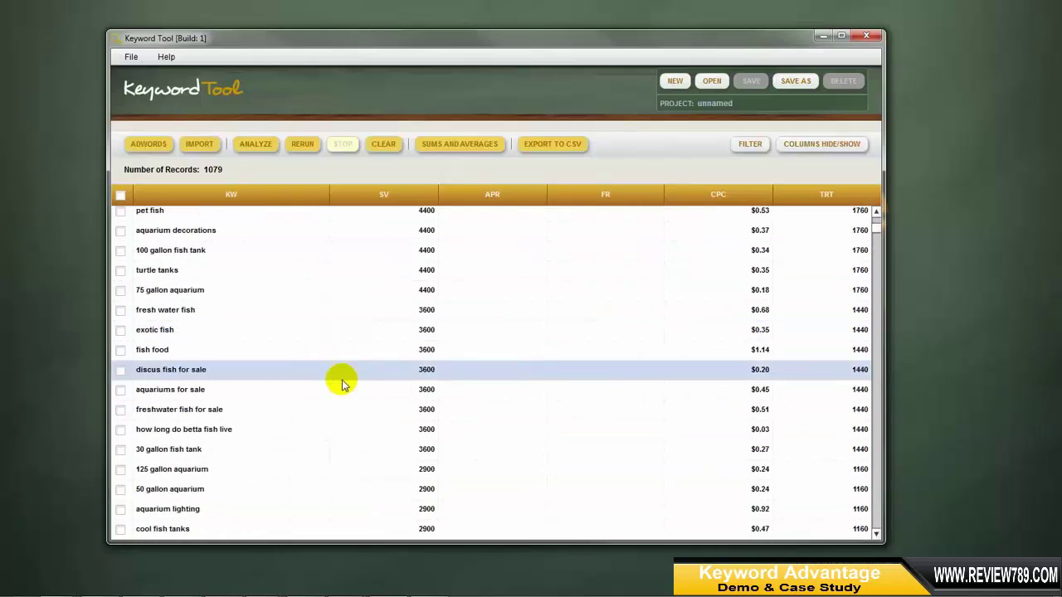
scroll(365, 373, down, 2)
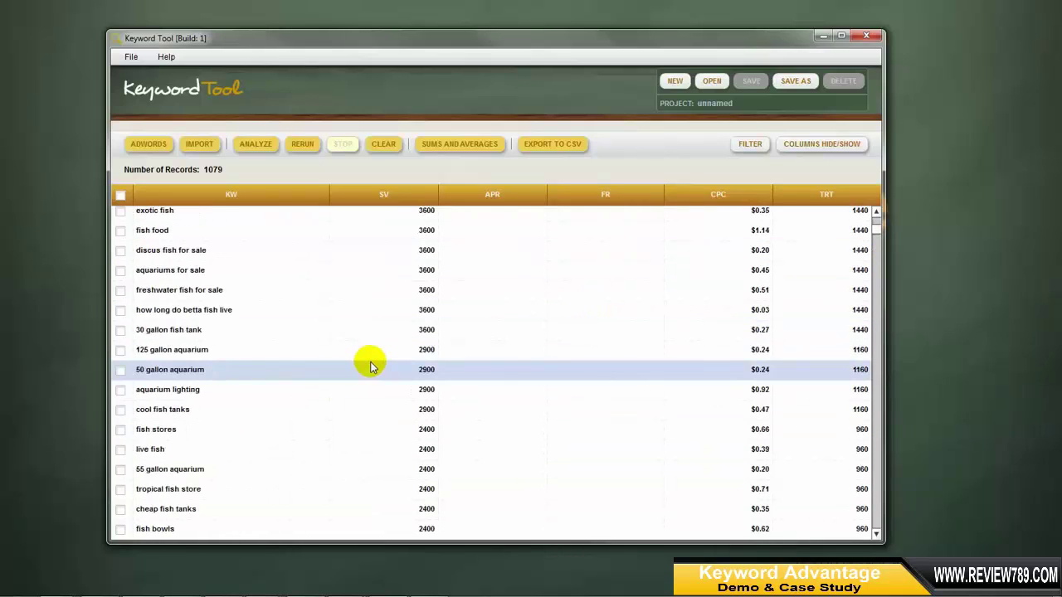
scroll(371, 368, down, 2)
scroll(371, 367, down, 2)
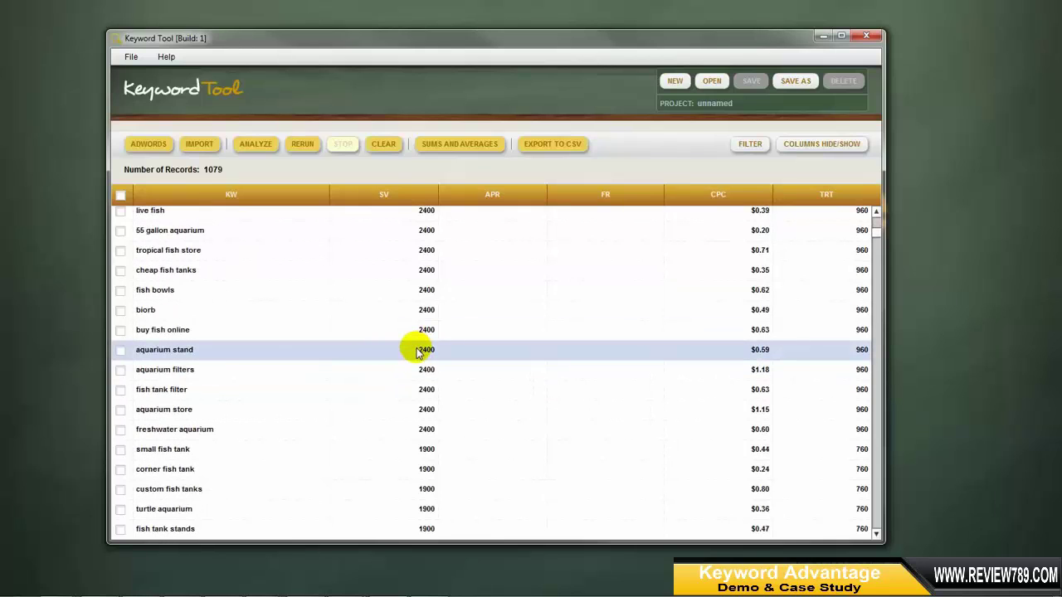
scroll(419, 347, down, 2)
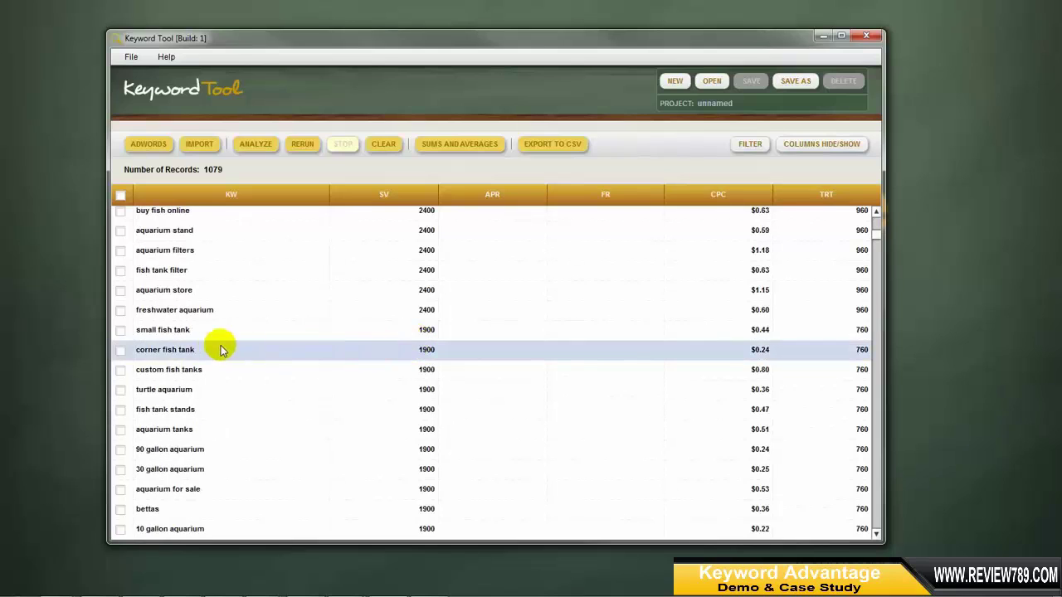
scroll(213, 345, down, 2)
scroll(205, 316, down, 1)
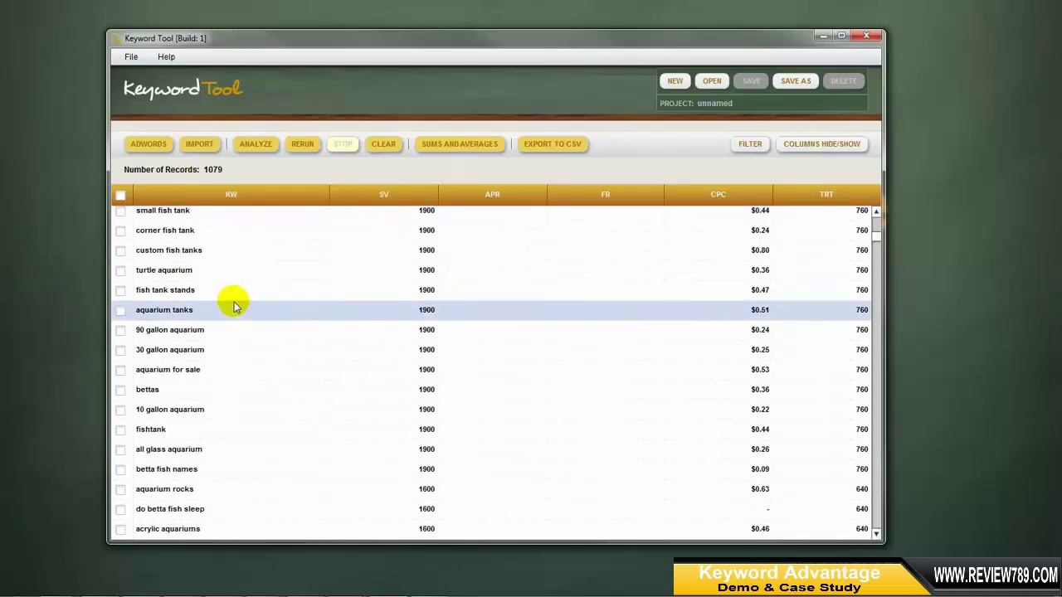
click(122, 479)
Find the keyword "how long do betta fish live" and add it to the checked keywords.
scroll(202, 410, up, 4)
scroll(175, 377, up, 3)
scroll(156, 340, up, 2)
scroll(155, 332, up, 3)
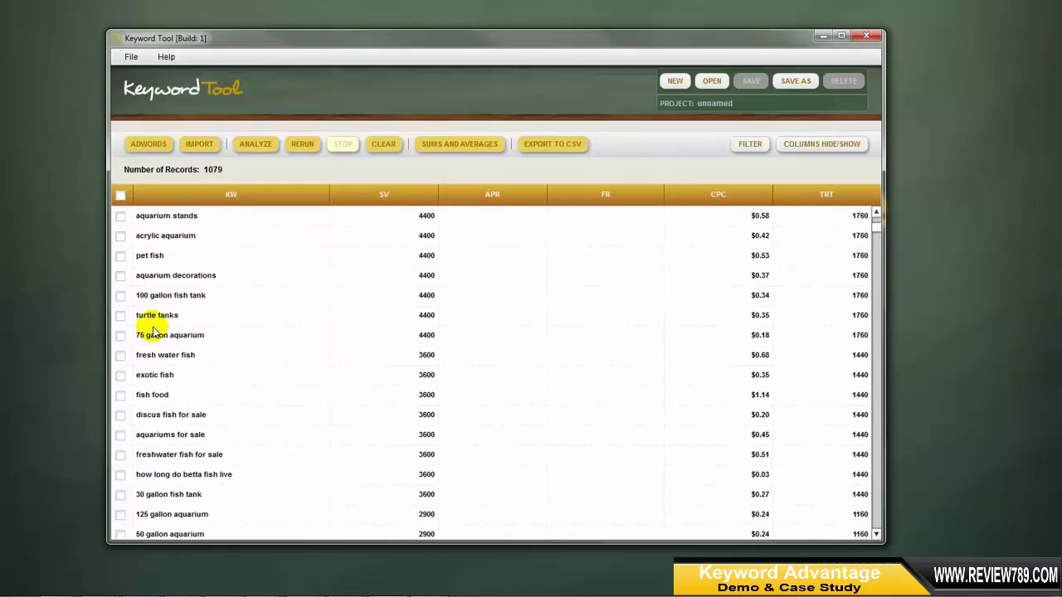
scroll(154, 330, up, 2)
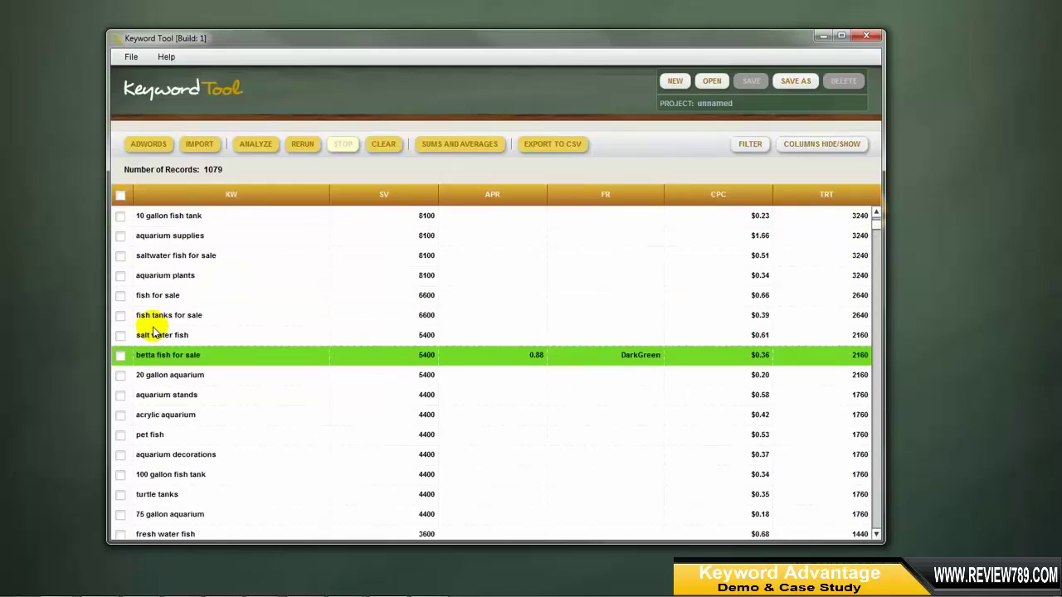
scroll(153, 332, down, 2)
scroll(153, 330, down, 4)
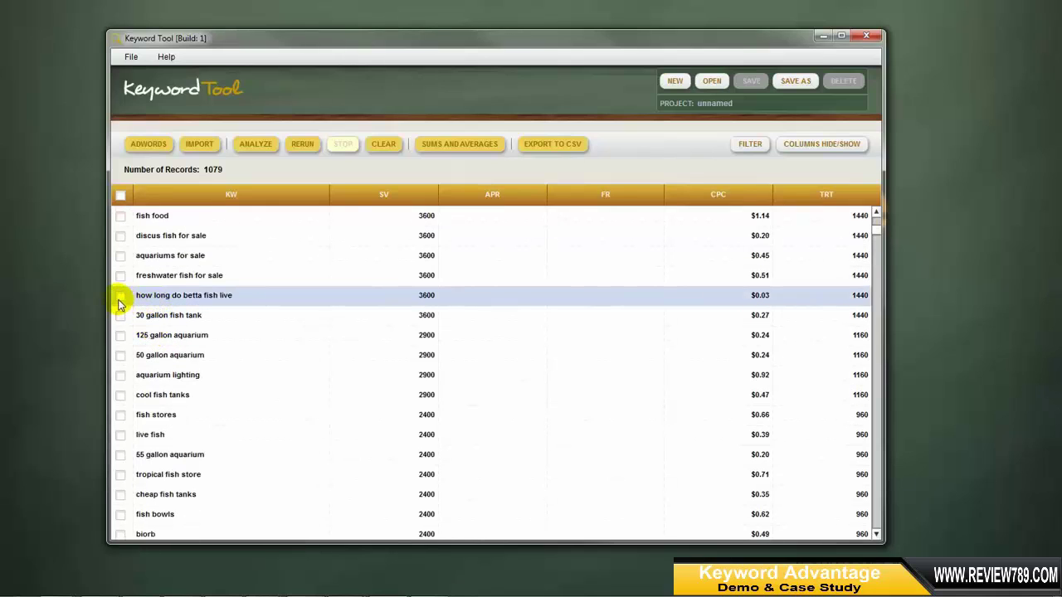
click(120, 296)
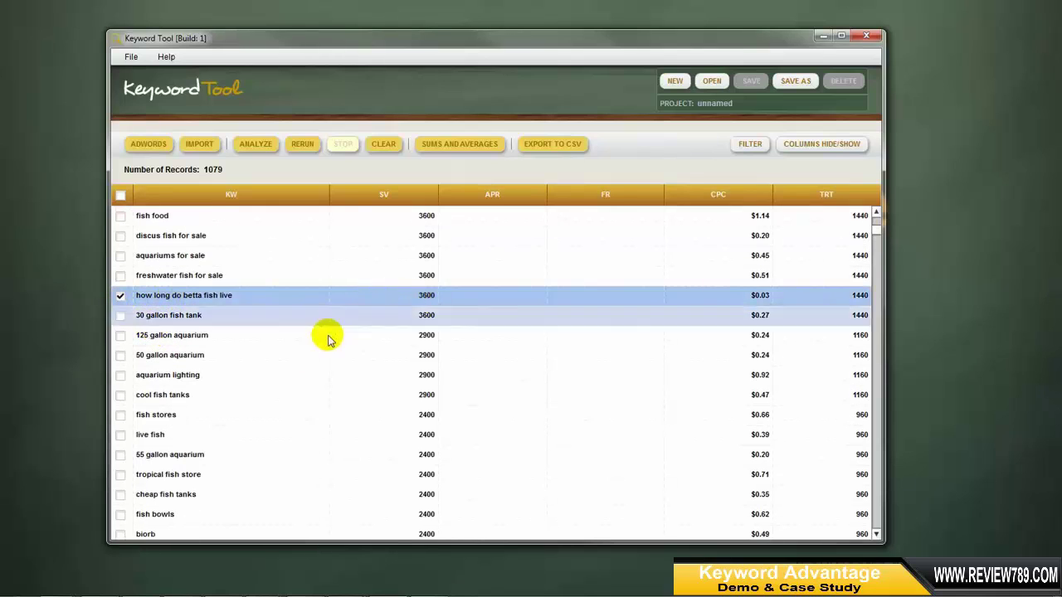
Check the keywords "betta fish fin rot", "blue betta fish" and "betta fish types" among the lower-volume keywords.
scroll(190, 357, down, 4)
scroll(188, 359, down, 8)
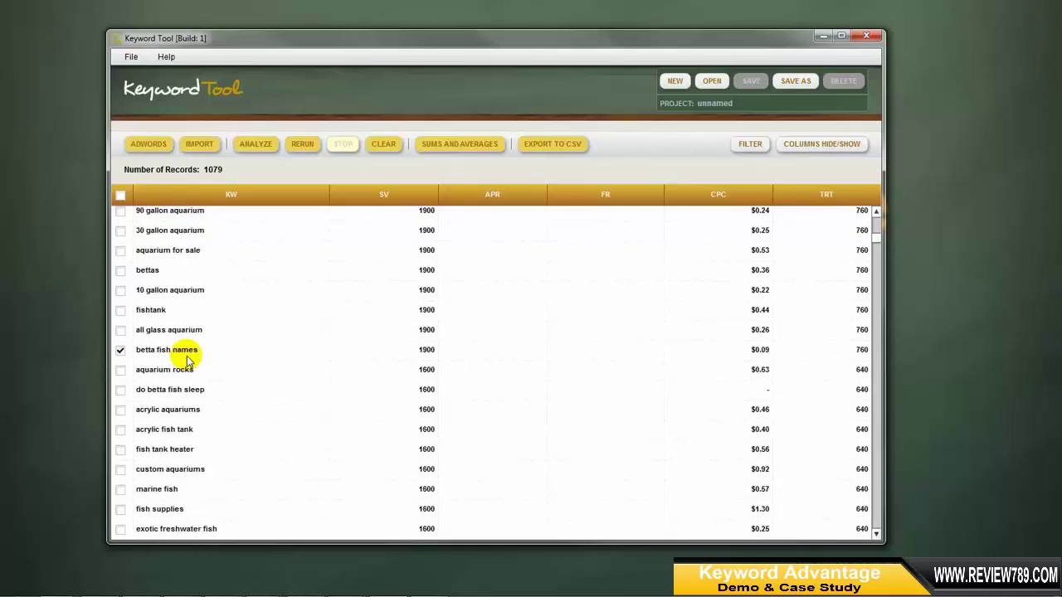
scroll(190, 359, down, 1)
scroll(162, 373, down, 3)
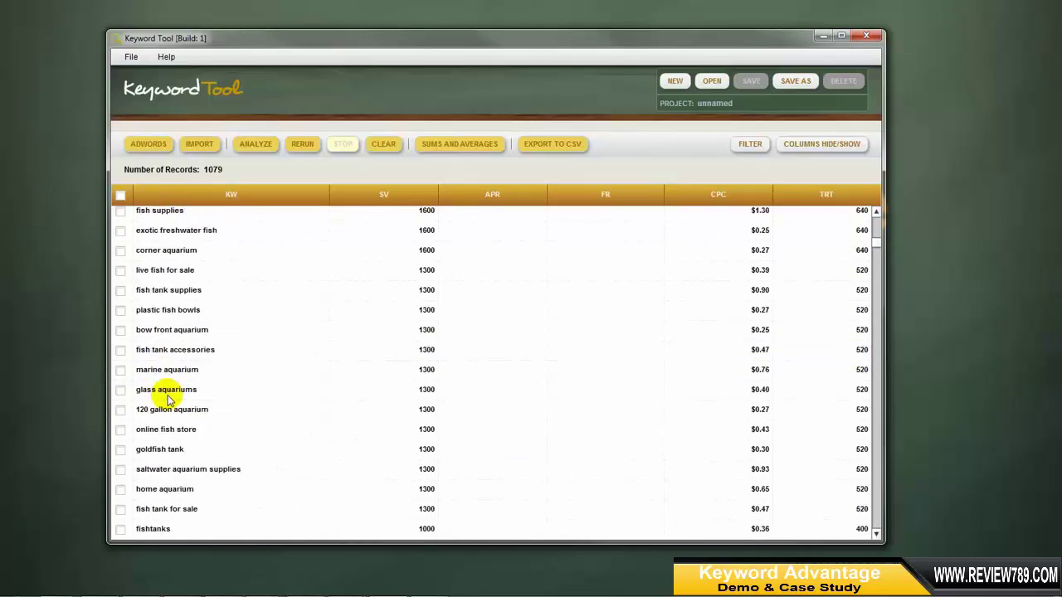
scroll(157, 365, down, 4)
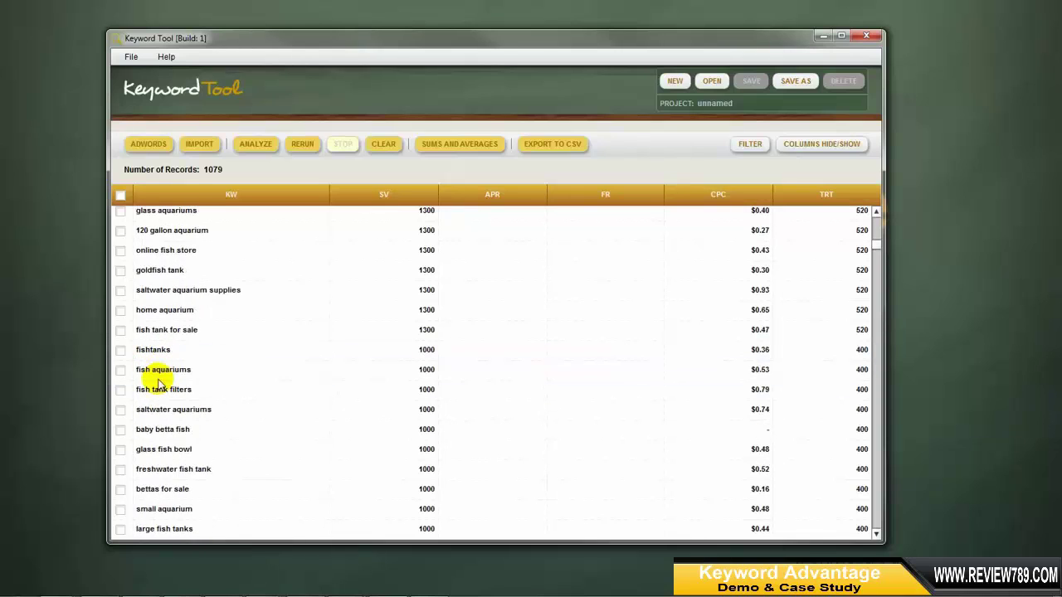
scroll(160, 375, down, 4)
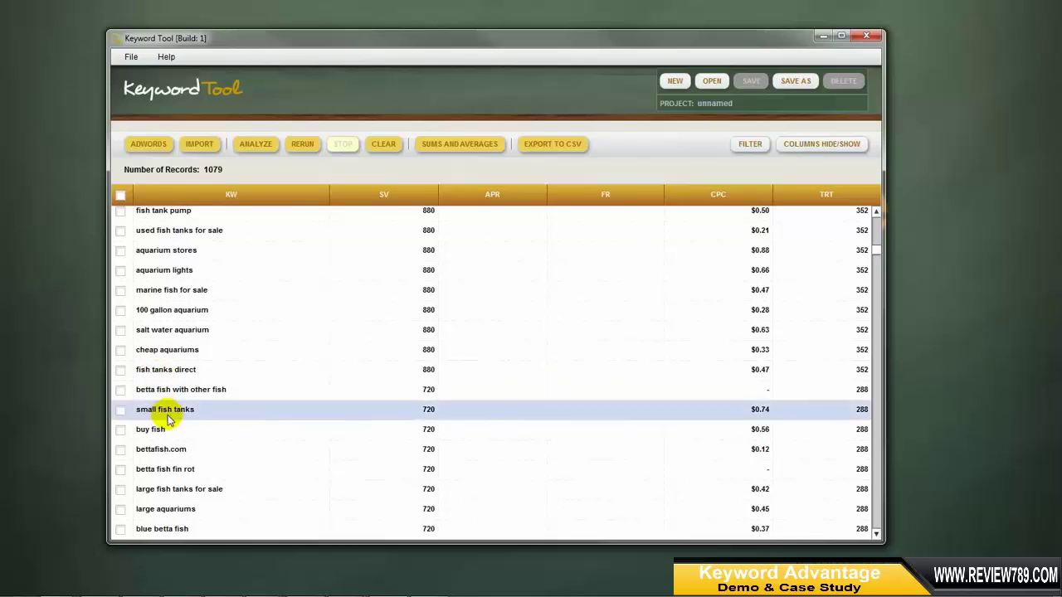
click(120, 471)
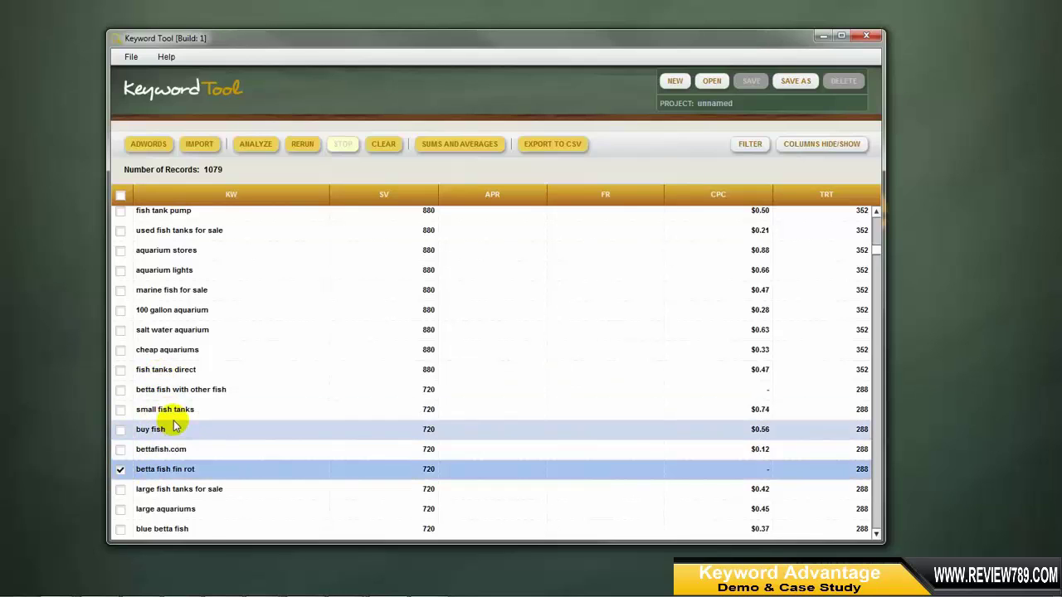
scroll(120, 473, down, 1)
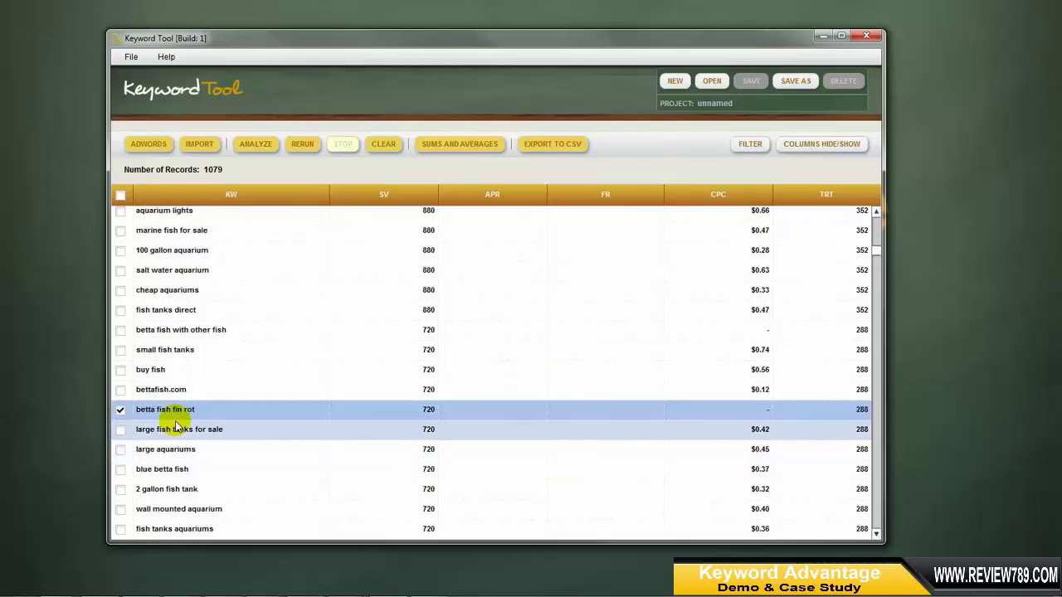
click(121, 472)
scroll(166, 469, down, 1)
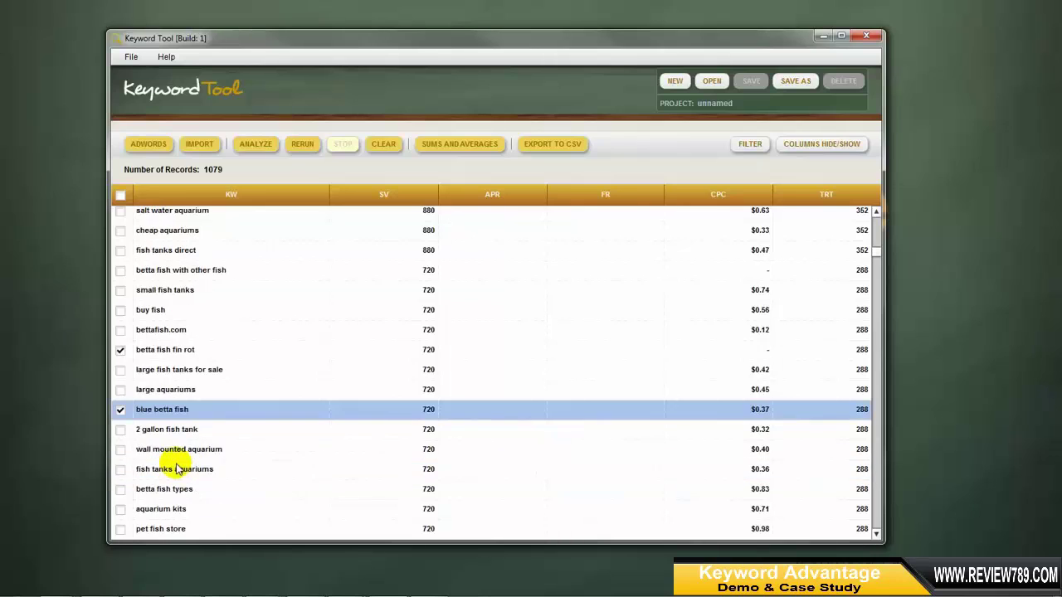
click(122, 491)
Analyze the competition of the checked betta fish keywords.
scroll(246, 407, up, 4)
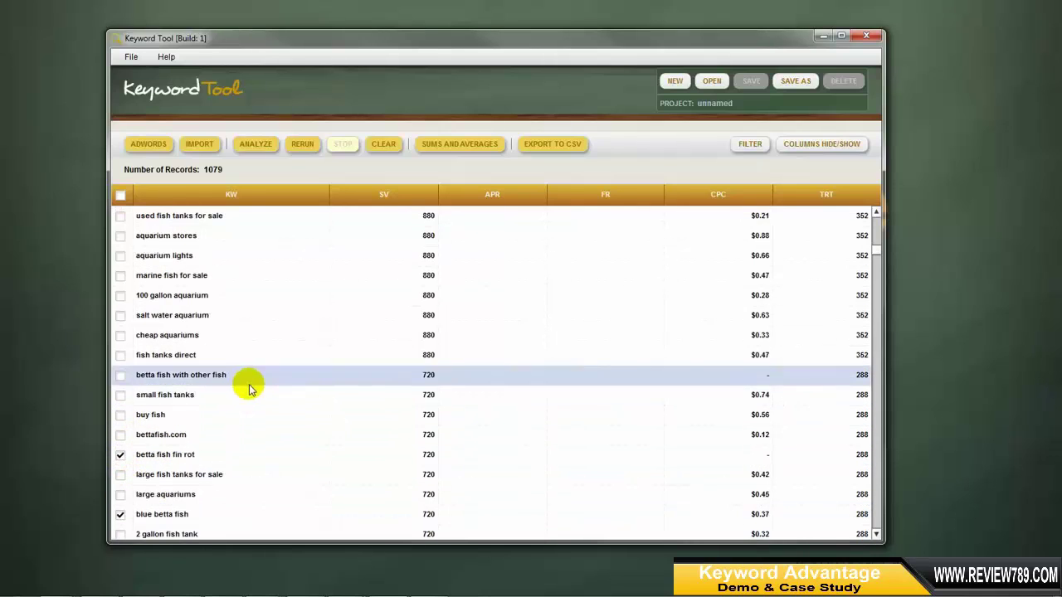
scroll(249, 388, up, 15)
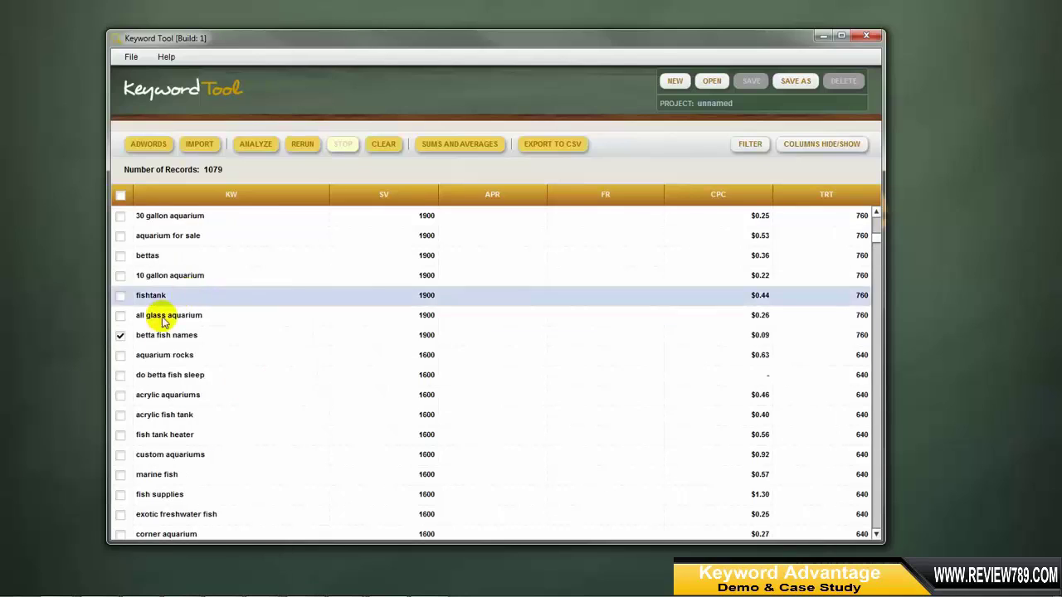
click(257, 144)
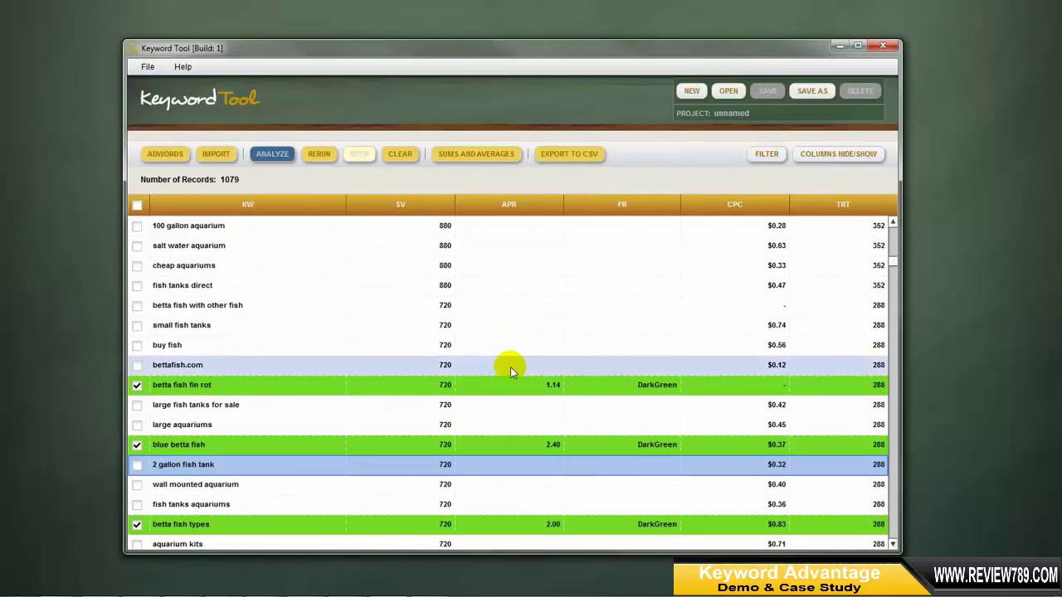
Sort the keyword list by FR with the DarkGreen keywords first and go to its beginning.
mouse_move(626, 208)
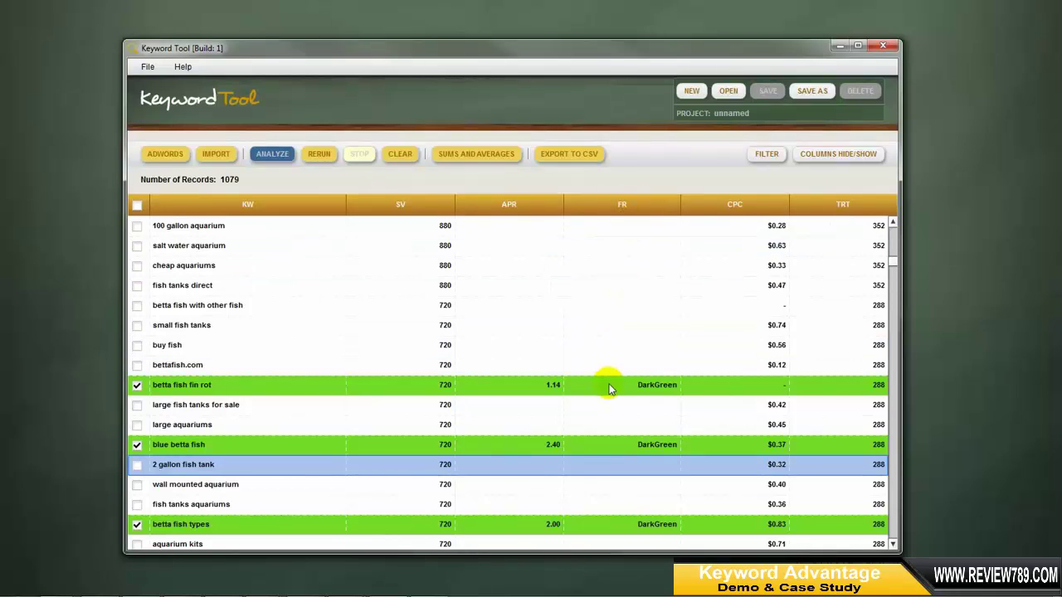
click(623, 204)
drag(892, 355, 894, 220)
click(619, 208)
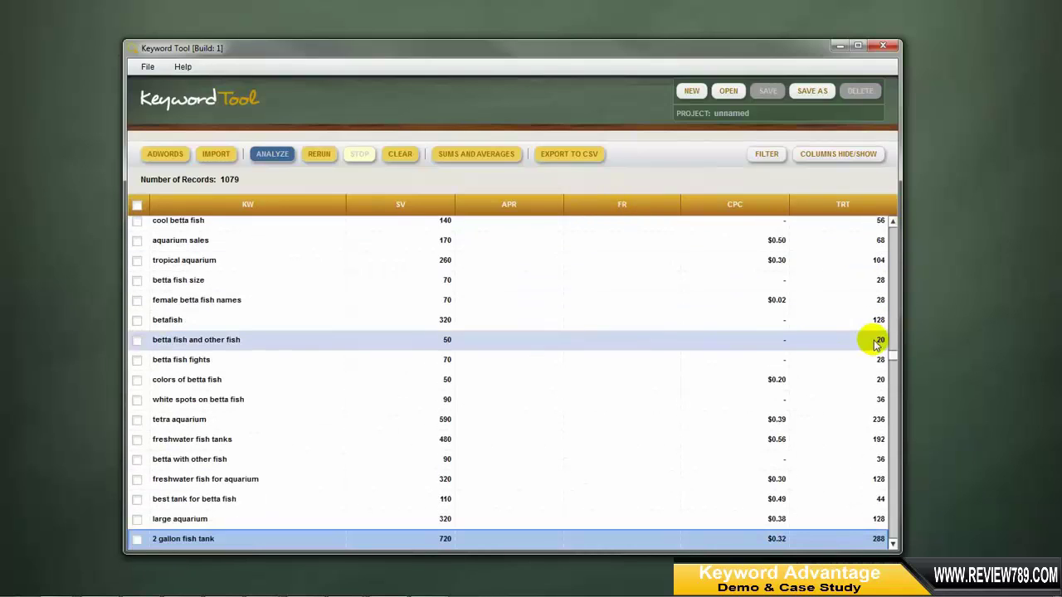
drag(894, 351, 898, 220)
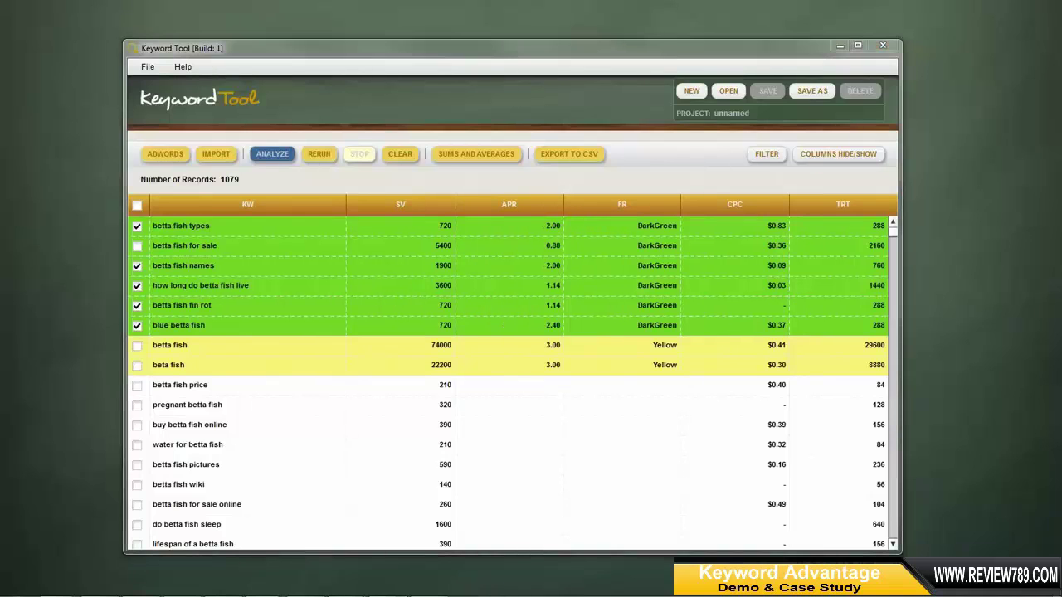
Open Notepad and list on separate lines "betta fish types", "betta fish for sale", "betta fish names" and "how long do betta fish live".
drag(1061, 106, 756, 136)
text(bet)
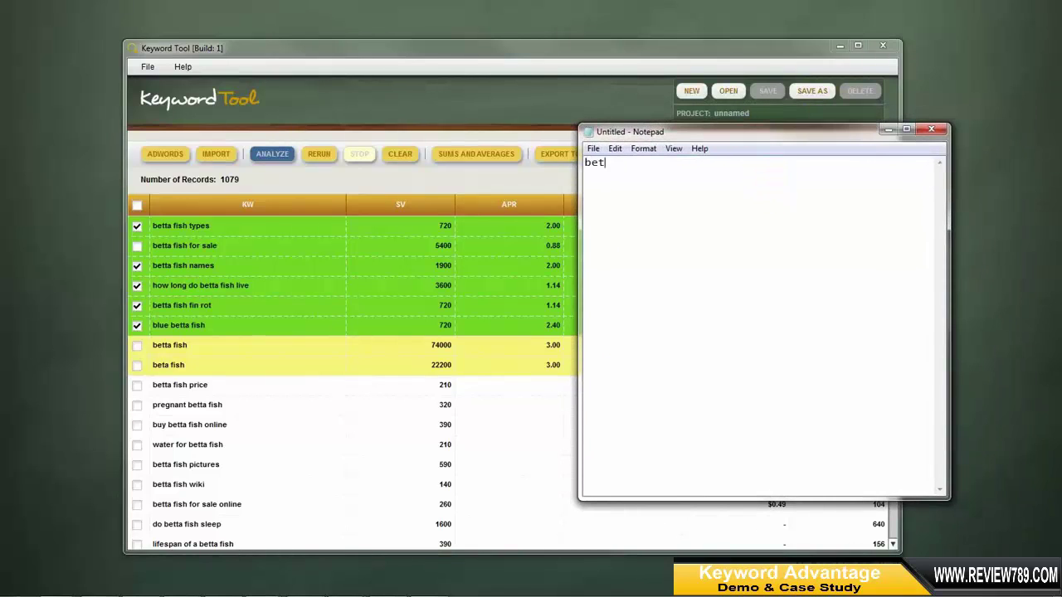
text(ta fish types betta)
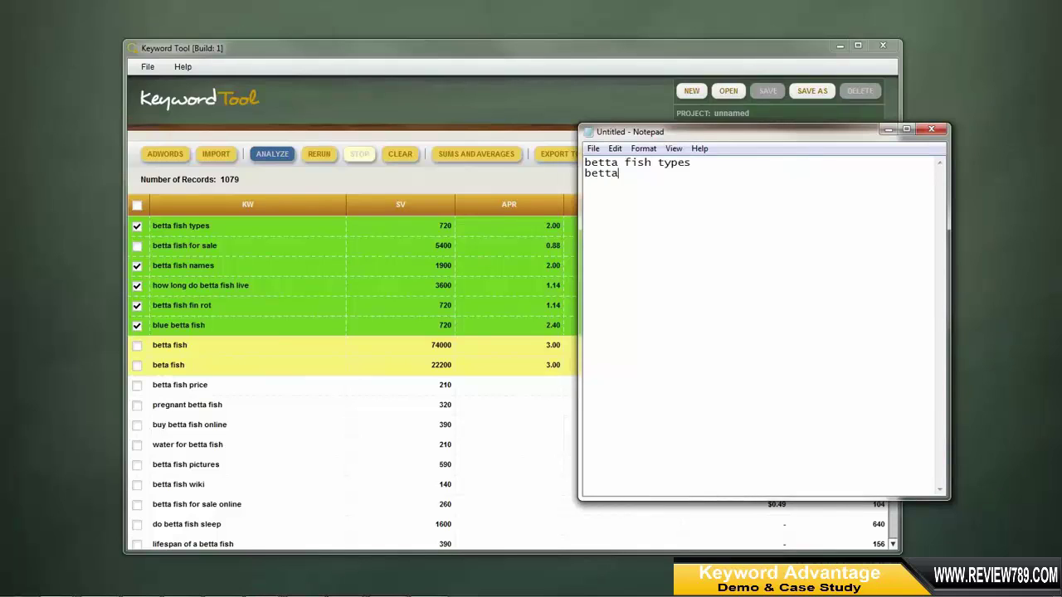
text( fish for sale)
key(Return)
text(betta fish names)
key(Return)
text(how long do betta fish live)
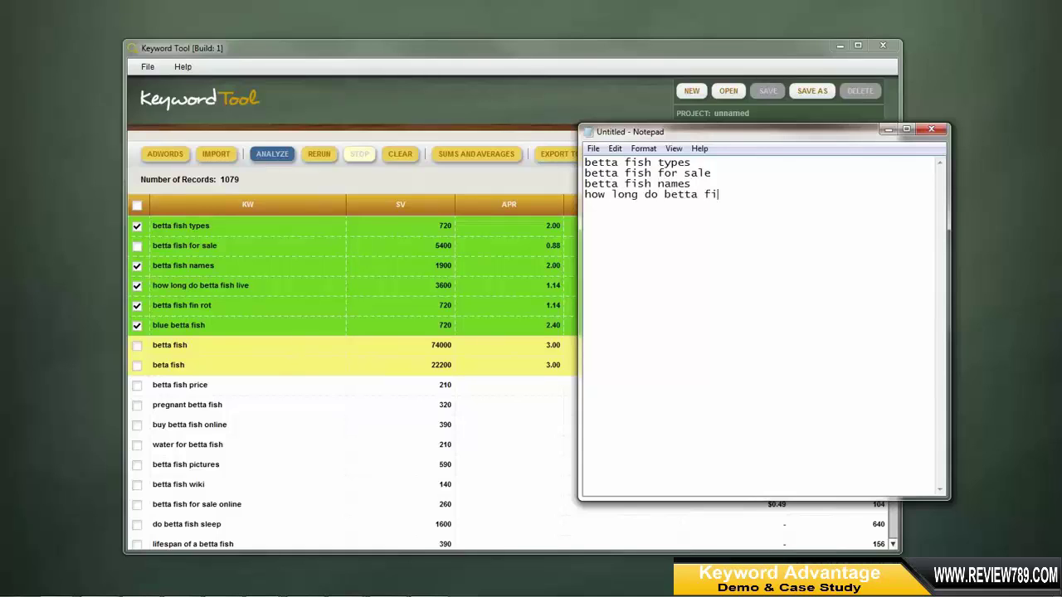
Add "betta fish fin rot" and "blue betta fish" to the note and bring it in front of the Betta Fish Center page.
key(Return)
text(betgta)
key(BackSpace)
key(BackSpace)
key(BackSpace)
text(ta fish fin rot)
key(Return)
text(blue betta fish)
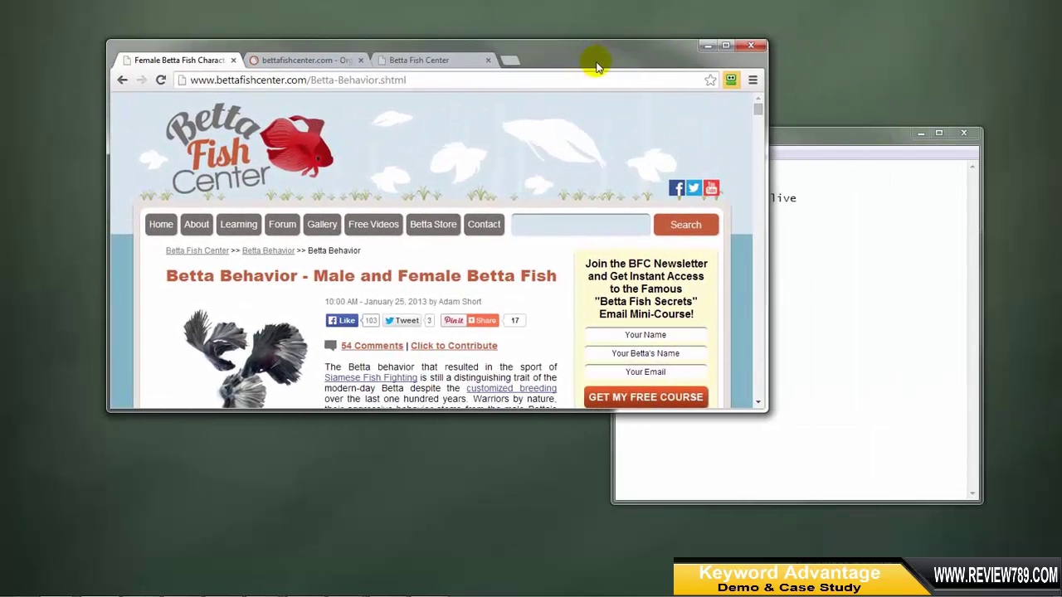
click(813, 147)
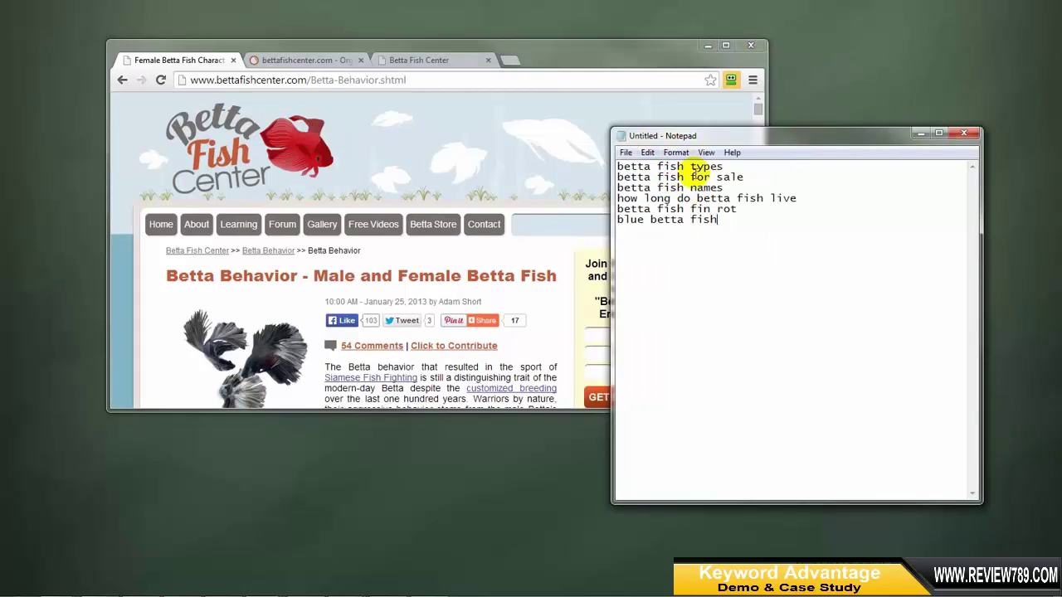
Select all the keywords in the note and bring the Betta Fish Center browser window in front of it.
drag(735, 218, 624, 155)
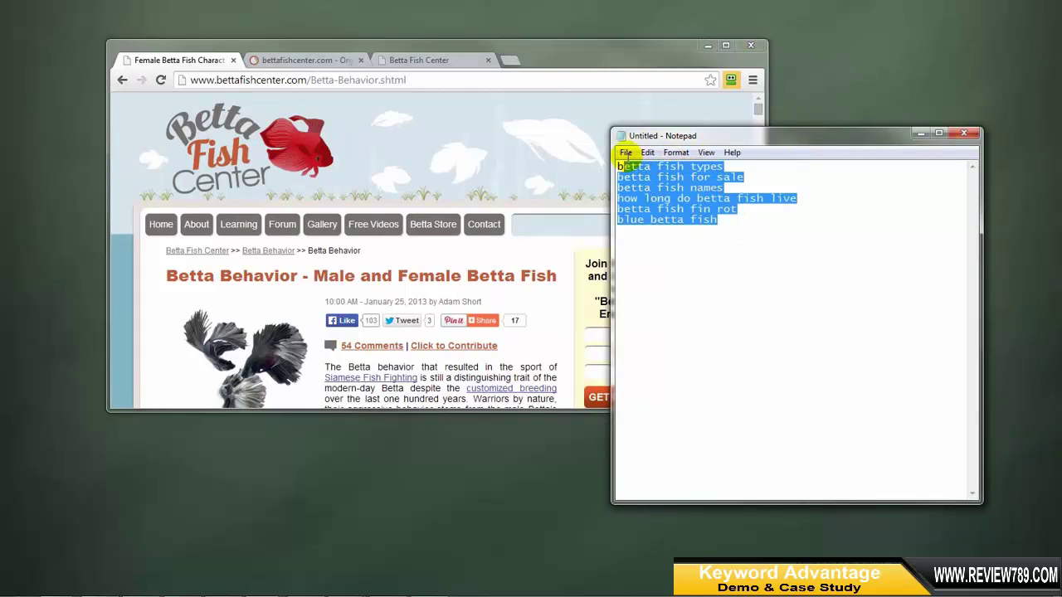
click(617, 59)
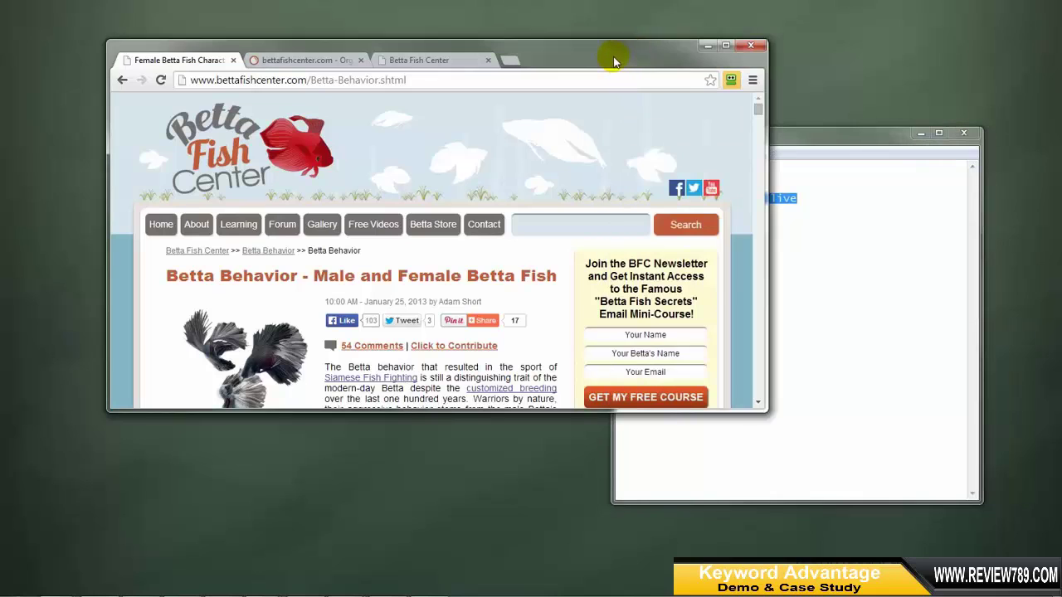
drag(614, 61, 651, 91)
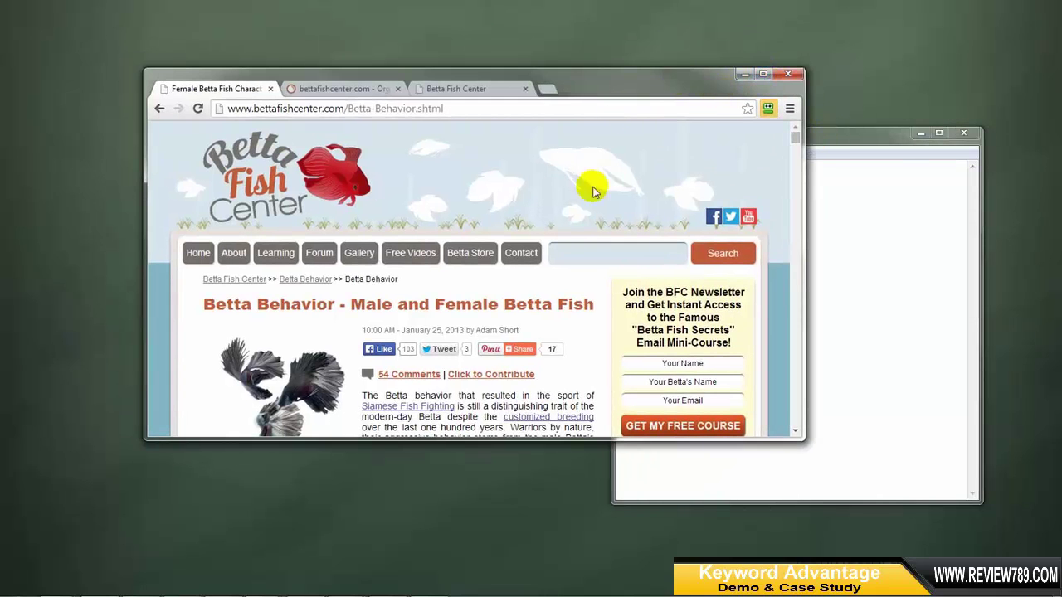
click(841, 137)
click(488, 189)
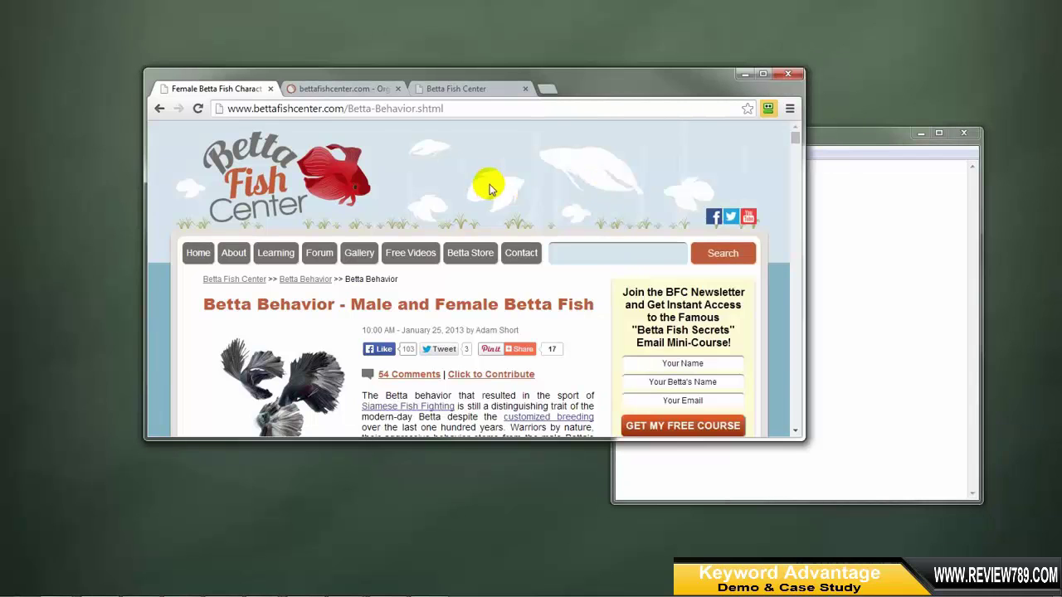
Maximize the browser window and look through the "Betta Behavior - Male and Female Betta Fish" article from beginning to end.
scroll(380, 194, down, 1)
scroll(349, 238, down, 1)
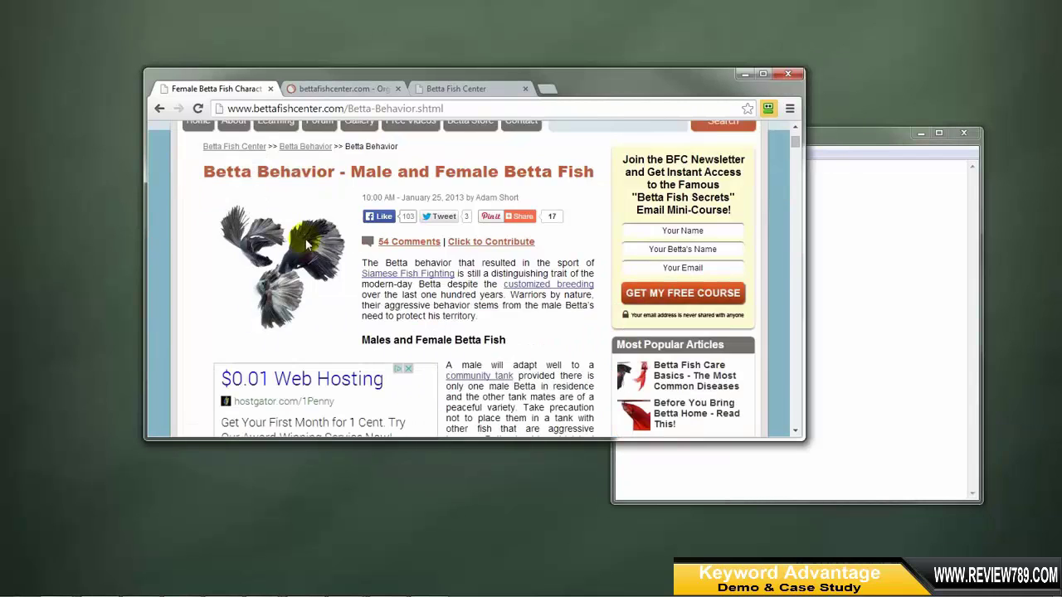
double_click(580, 86)
scroll(403, 254, down, 5)
scroll(498, 286, down, 8)
scroll(494, 274, up, 14)
Open the "Betta Diseases & Treatments: Part 1 (Video)" page from the site's free videos and look it over.
click(457, 178)
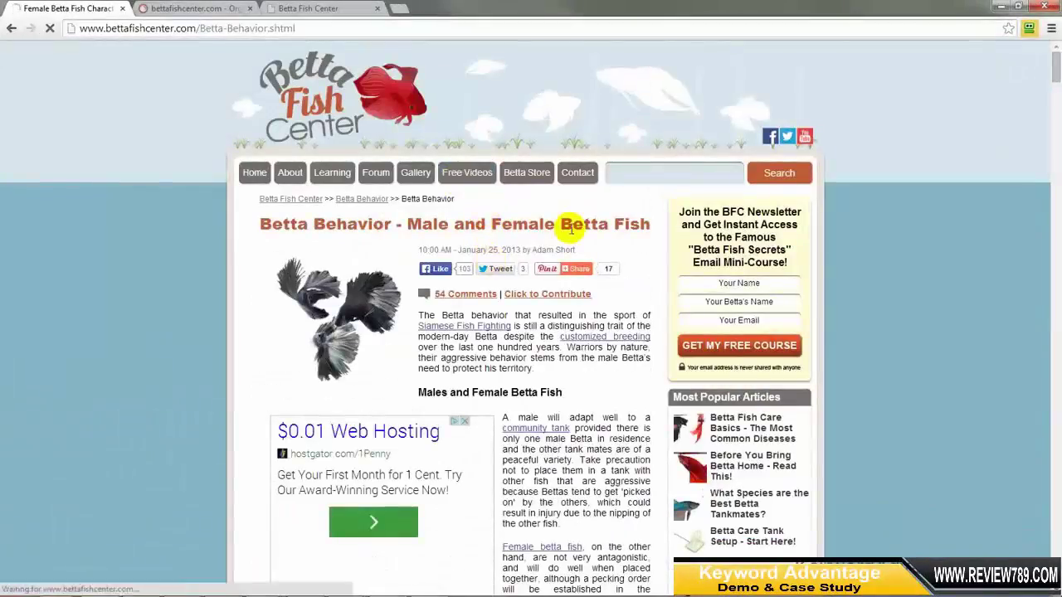
click(443, 332)
scroll(541, 272, down, 1)
click(552, 278)
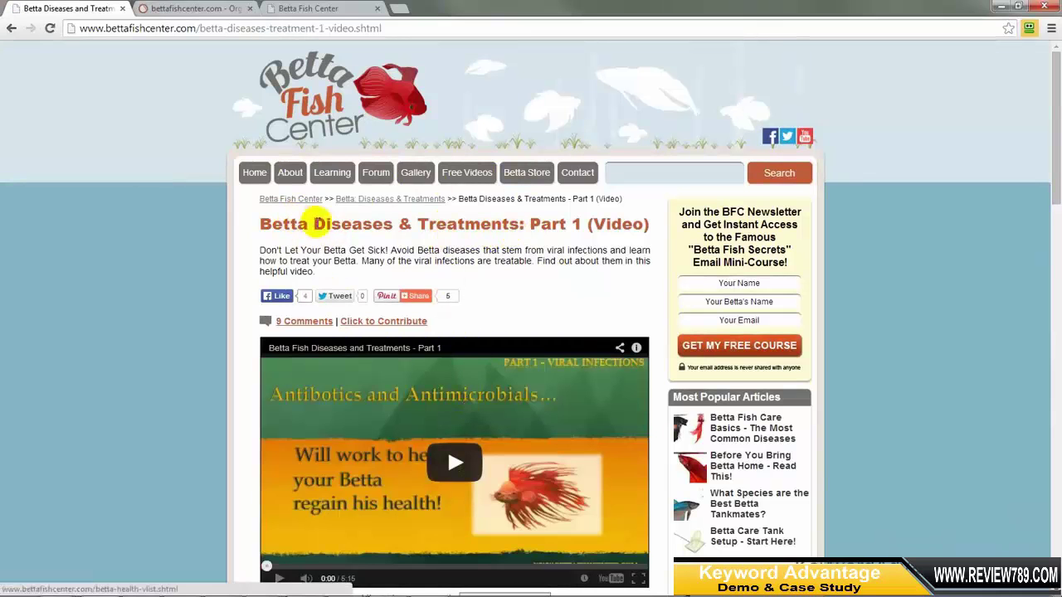
scroll(427, 254, down, 3)
scroll(538, 265, up, 3)
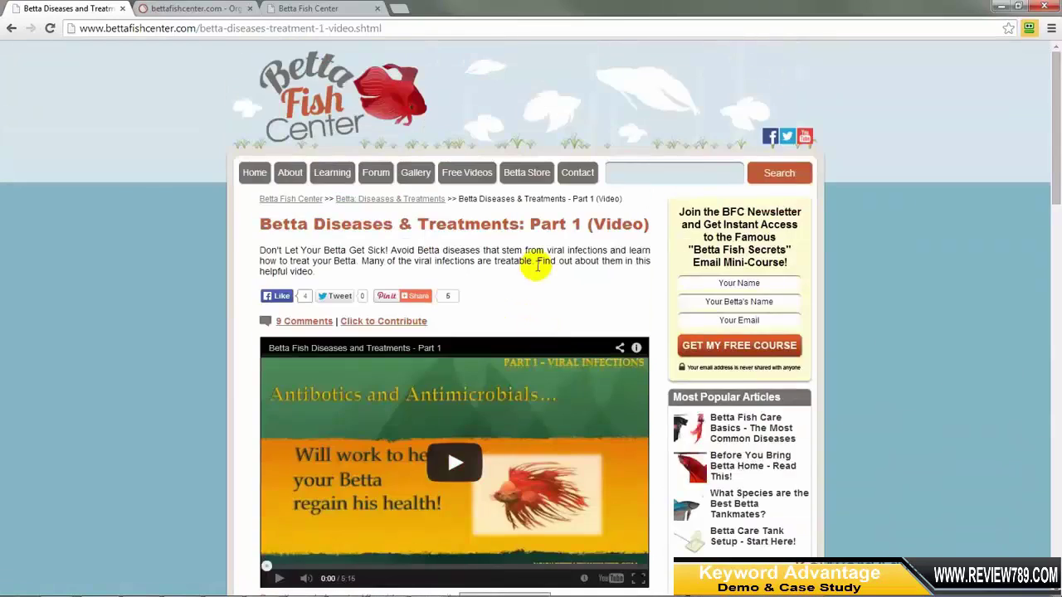